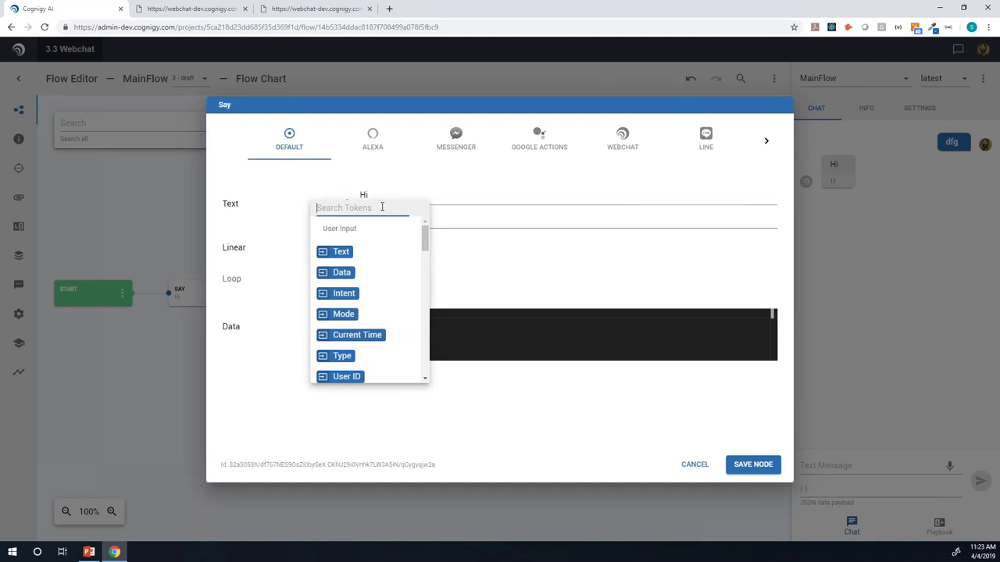
Step: Insert the First Name token after 'Hi', save the Say node, and send 'sdf' in chat
{"action": "type", "text": "fir"}
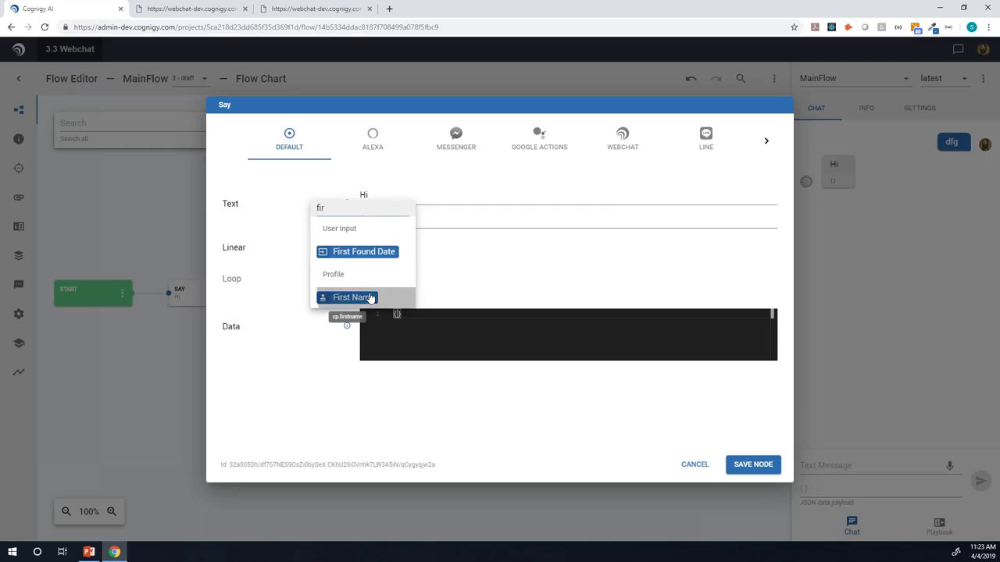
{"action": "left_click", "coordinate": [371, 298]}
{"action": "left_click", "coordinate": [743, 464]}
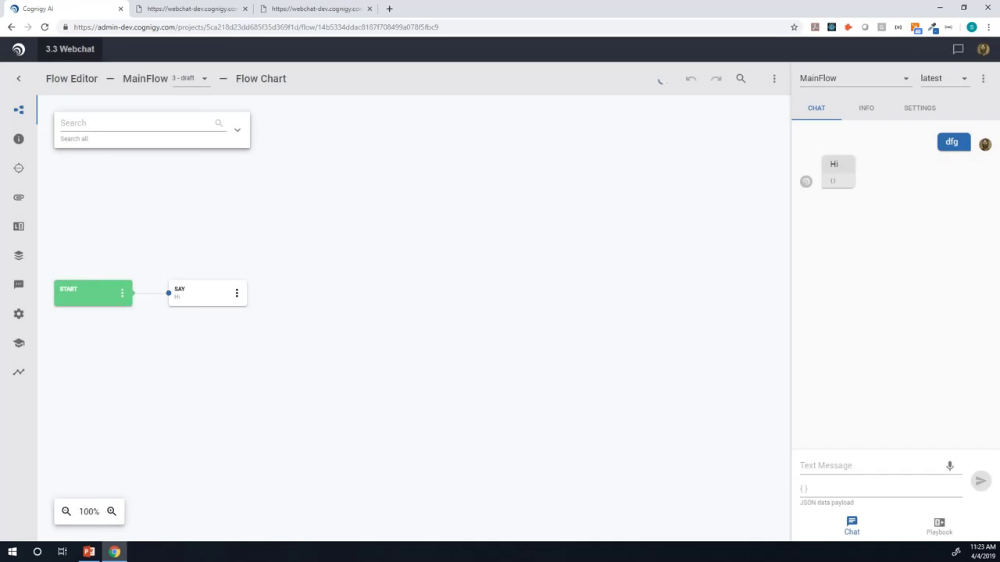
{"action": "left_click", "coordinate": [820, 466]}
{"action": "type", "text": "sdf"}
{"action": "key", "text": "Return"}
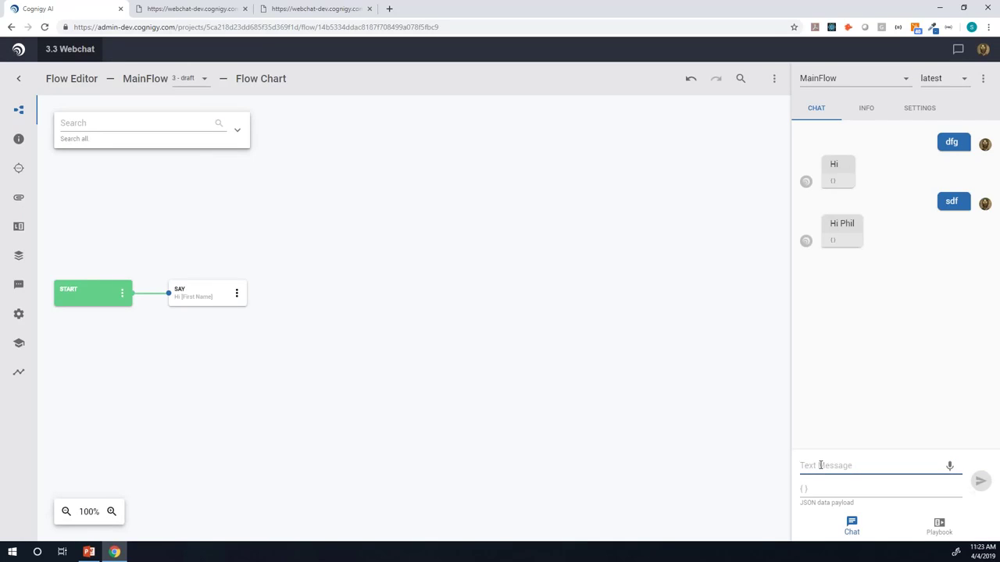
Step: Append the Last Name token and '- you said "' with the Text token, then save
{"action": "left_click", "coordinate": [195, 294]}
{"action": "left_click", "coordinate": [469, 202]}
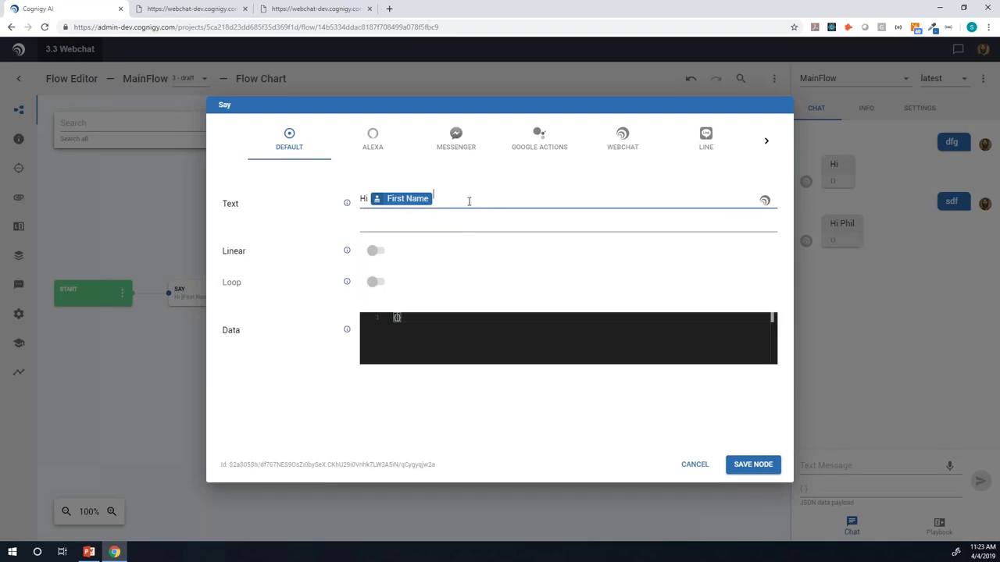
{"action": "type", "text": "{{"}
{"action": "type", "text": "las"}
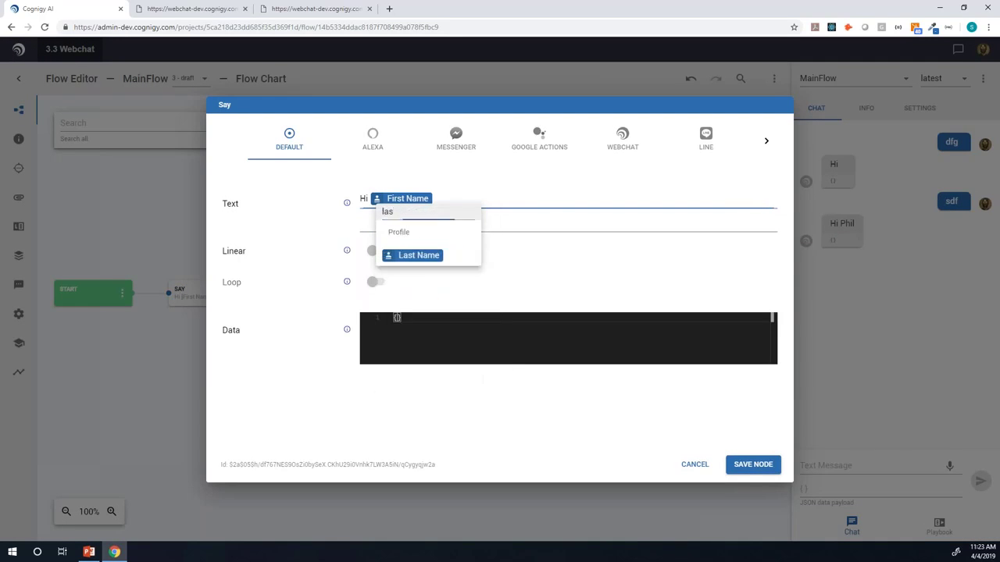
{"action": "key", "text": "Return"}
{"action": "type", "text": "- you said "}
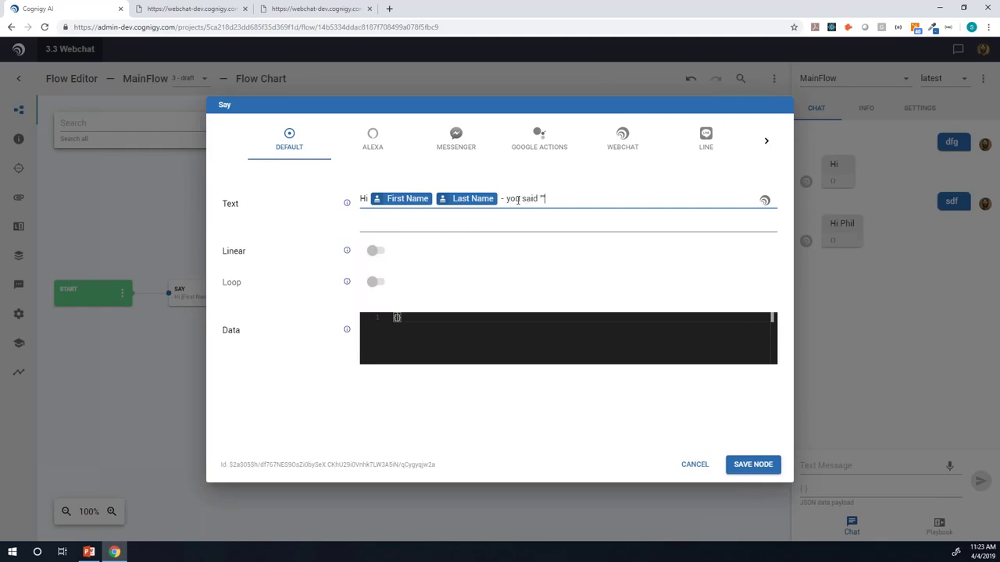
{"action": "type", "text": "\"{{"}
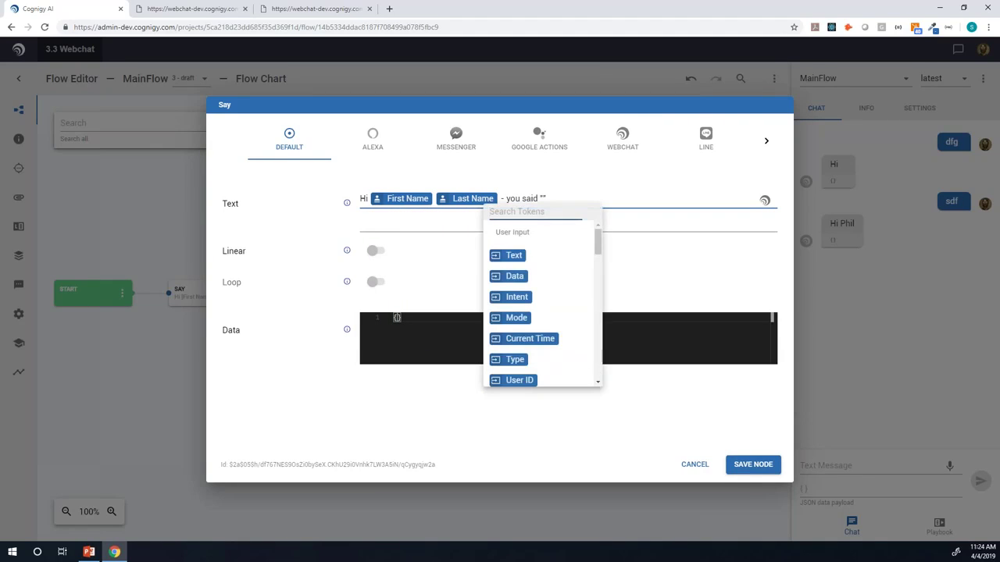
{"action": "left_click", "coordinate": [515, 257]}
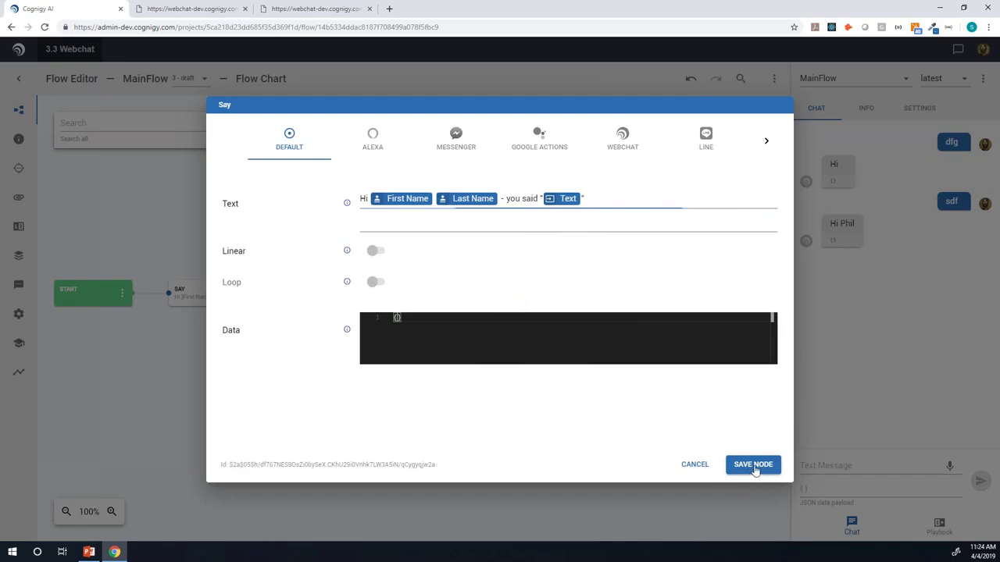
{"action": "left_click", "coordinate": [752, 471]}
Step: Send 'sdfsdf' as a chat test and reopen the Say node settings
{"action": "left_click", "coordinate": [826, 469]}
{"action": "type", "text": "sdfsdf"}
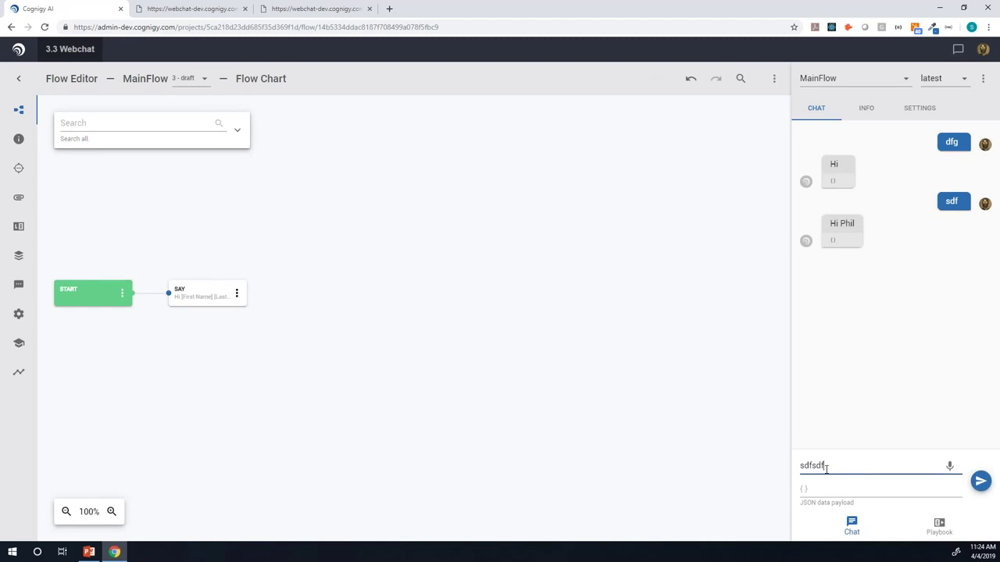
{"action": "key", "text": "Return"}
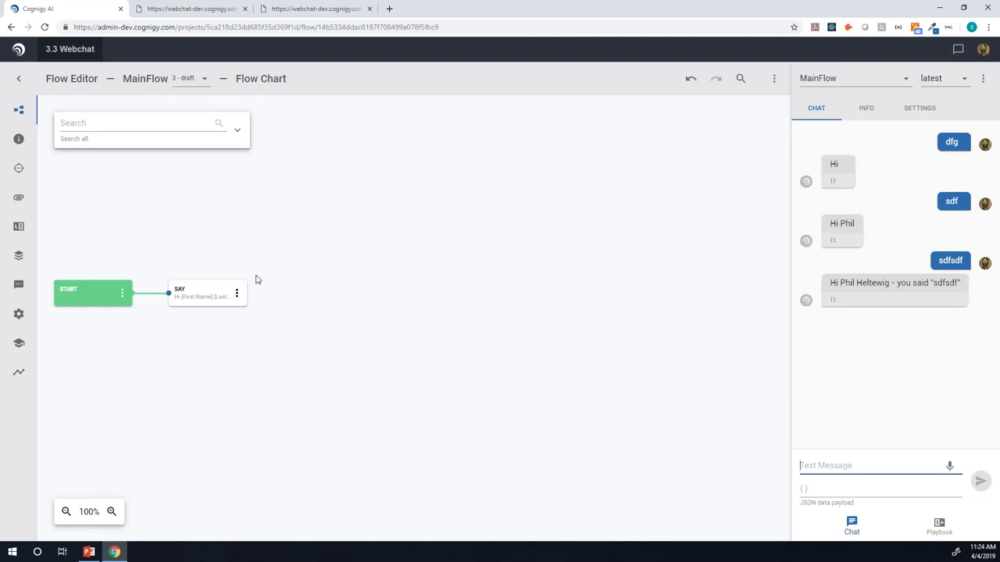
{"action": "double_click", "coordinate": [207, 290]}
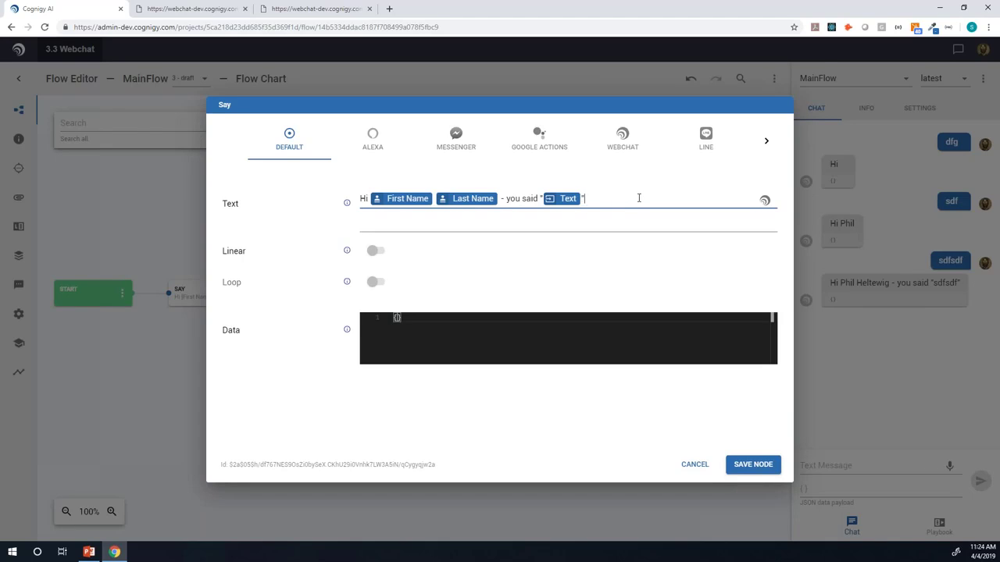
Step: Close the Say node settings and add an If node after the Say node
{"action": "left_click", "coordinate": [685, 472]}
{"action": "left_click", "coordinate": [122, 297]}
{"action": "mouse_move", "coordinate": [238, 321]}
{"action": "mouse_move", "coordinate": [275, 331]}
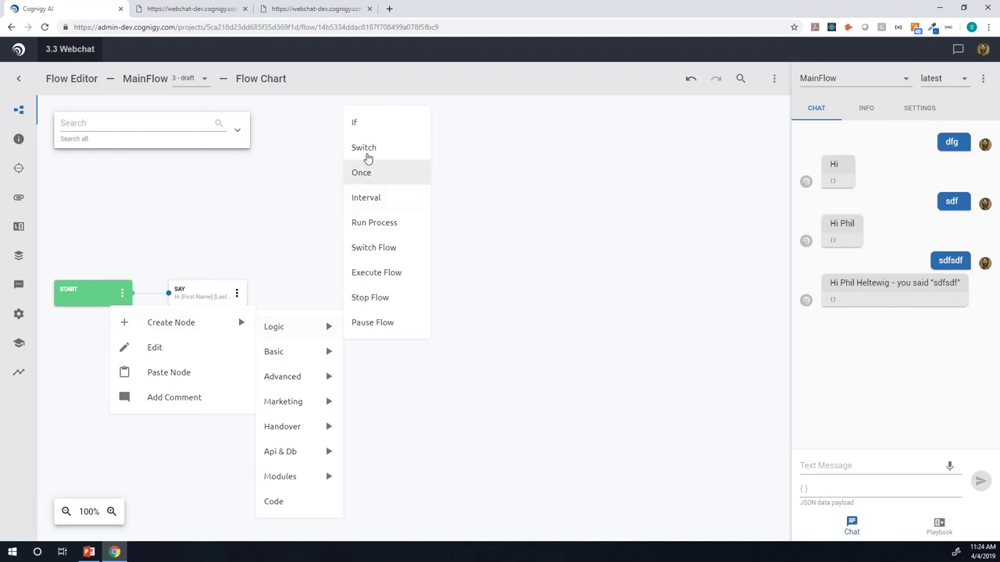
{"action": "left_click", "coordinate": [363, 126]}
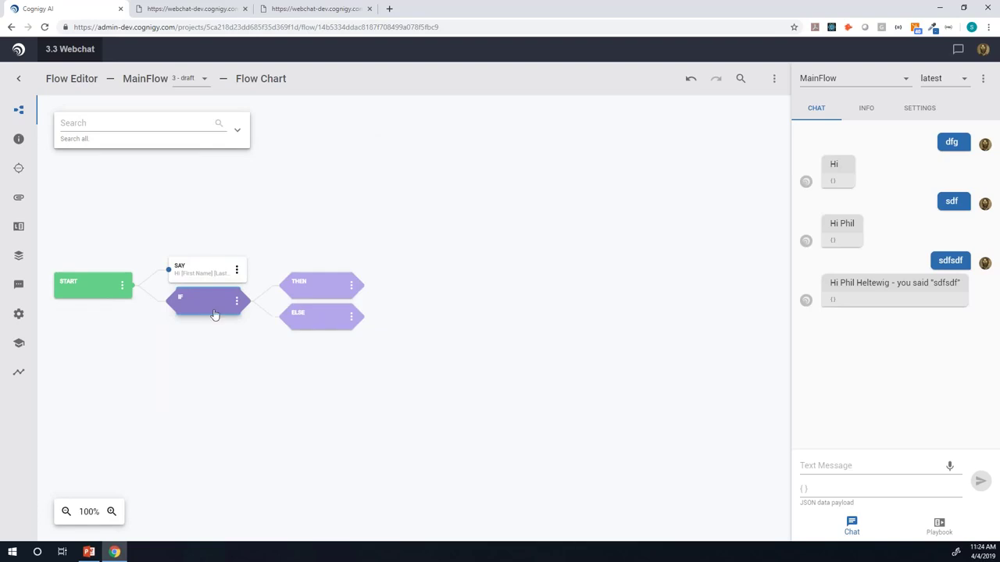
Step: Use the First Name token as the If condition's left-hand value
{"action": "left_click", "coordinate": [215, 314]}
{"action": "left_click", "coordinate": [362, 277]}
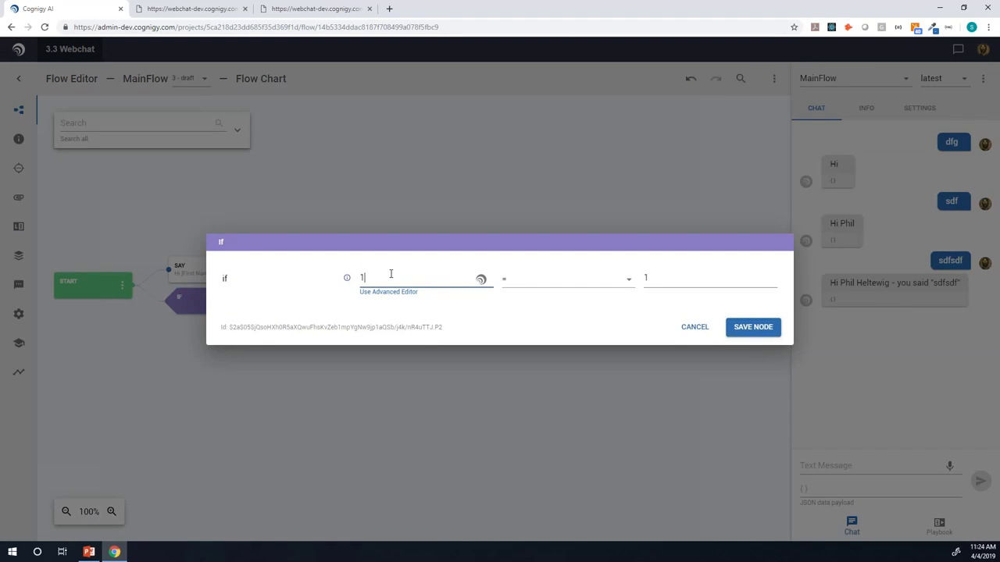
{"action": "key", "text": "ctrl+space"}
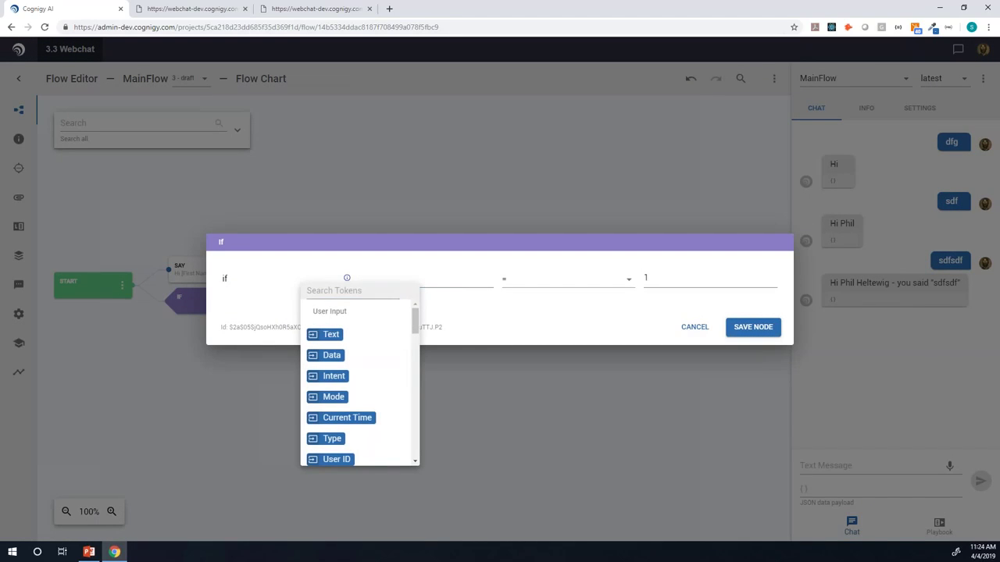
{"action": "left_click", "coordinate": [381, 289]}
{"action": "type", "text": "fir"}
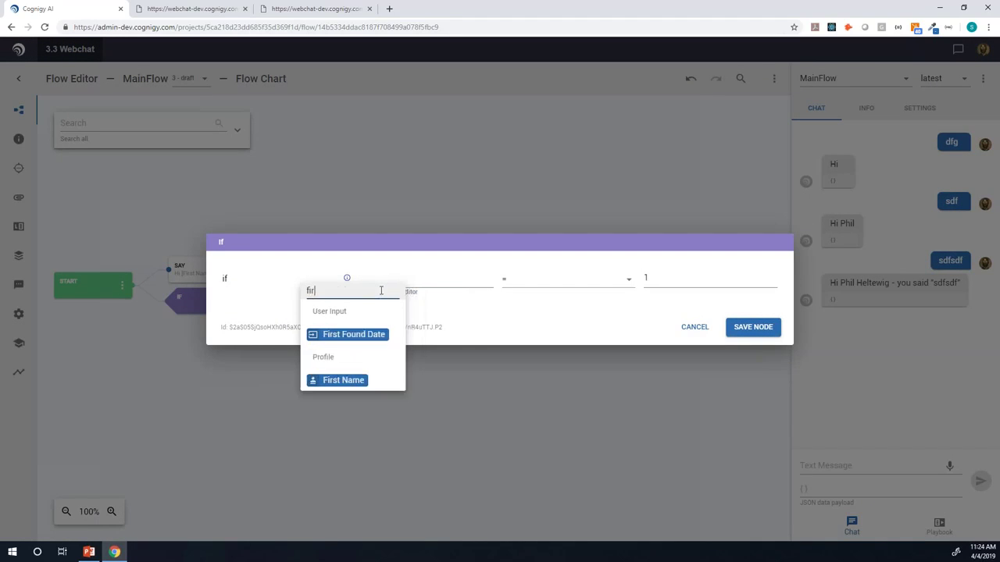
{"action": "left_click", "coordinate": [367, 380]}
Step: Make the condition First Name equals 'Phil' and save the If node
{"action": "left_click", "coordinate": [664, 278]}
{"action": "key", "text": "BackSpace"}
{"action": "type", "text": "Phil"}
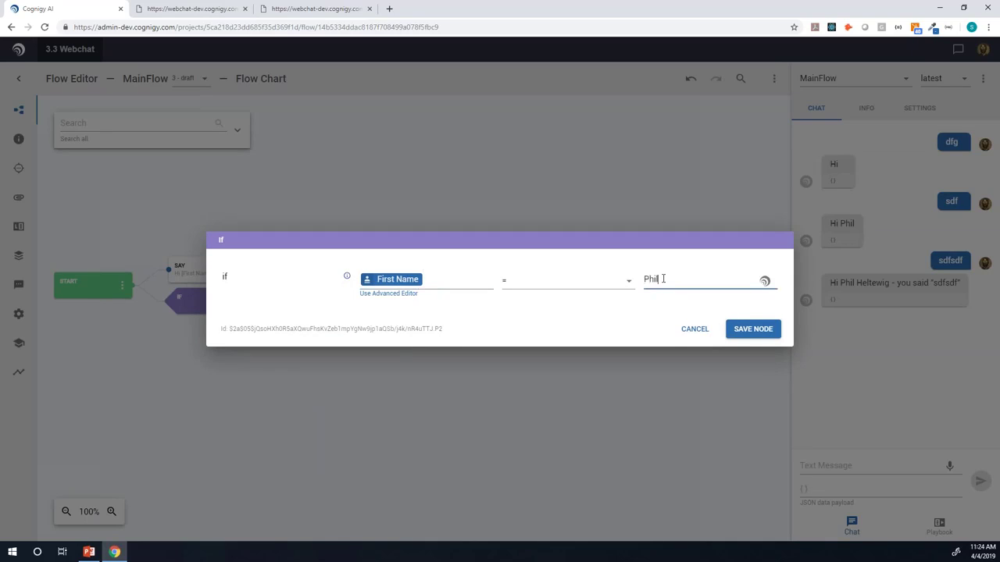
{"action": "left_click", "coordinate": [629, 282]}
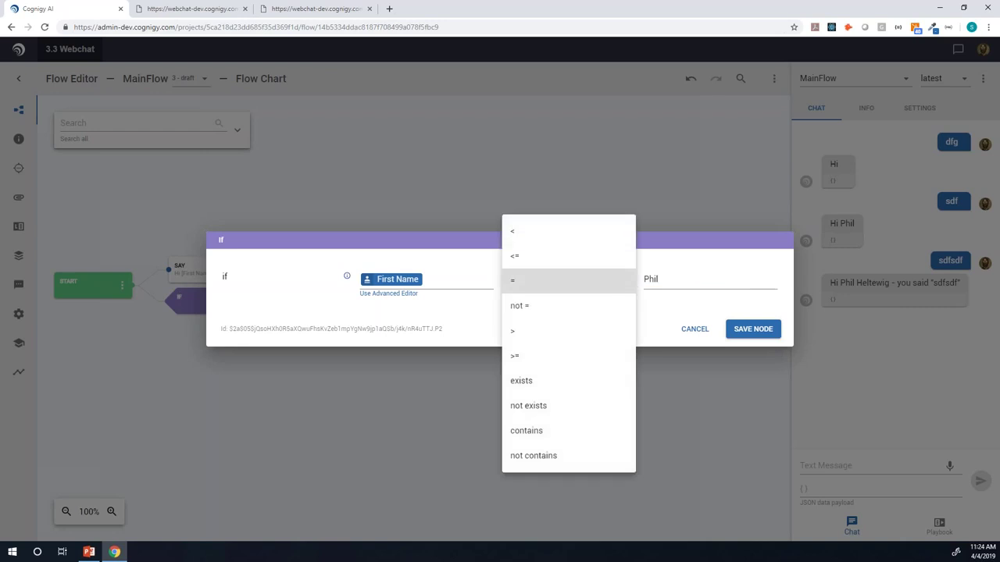
{"action": "left_click", "coordinate": [471, 308]}
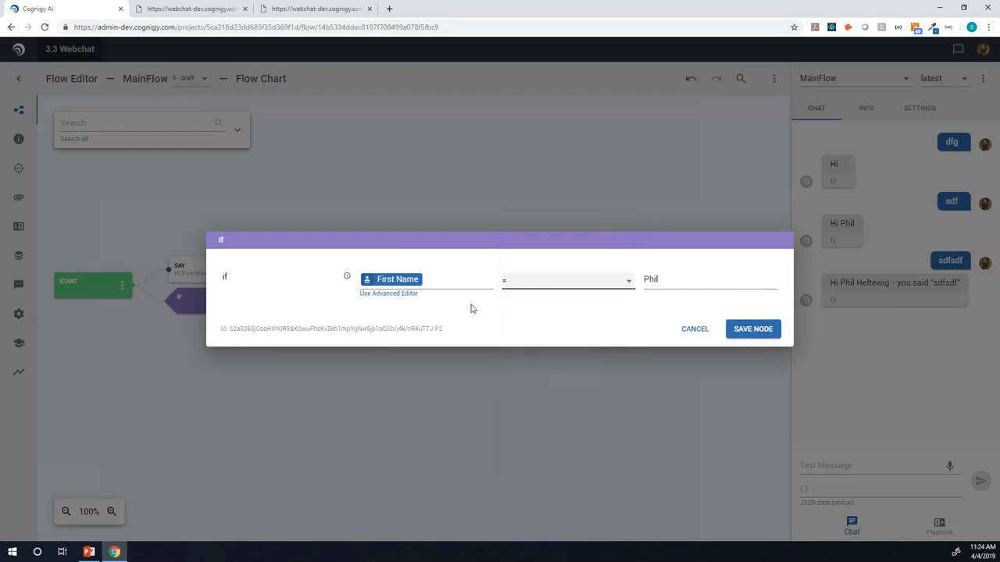
{"action": "left_click", "coordinate": [405, 293]}
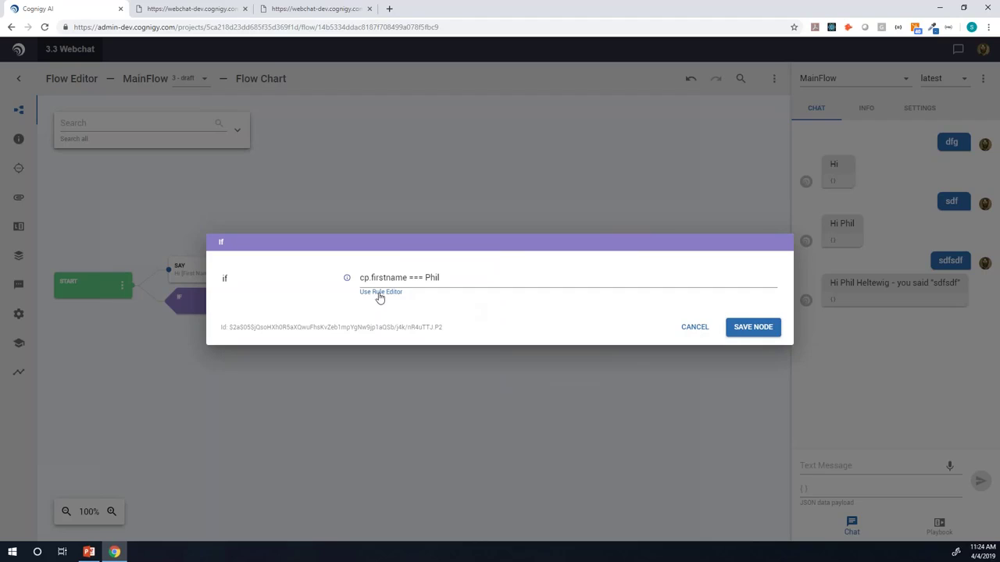
{"action": "left_click", "coordinate": [380, 294]}
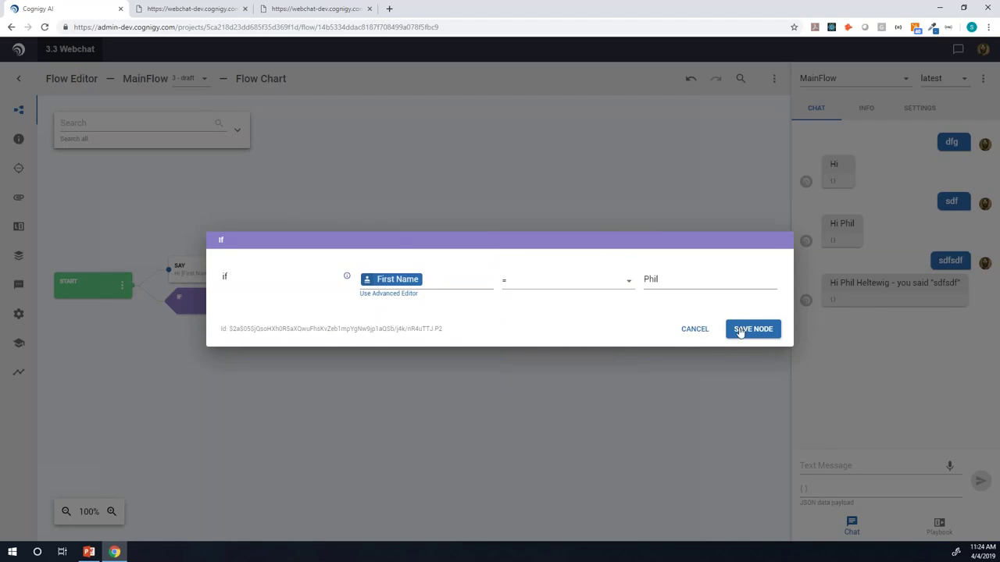
{"action": "left_click", "coordinate": [743, 328]}
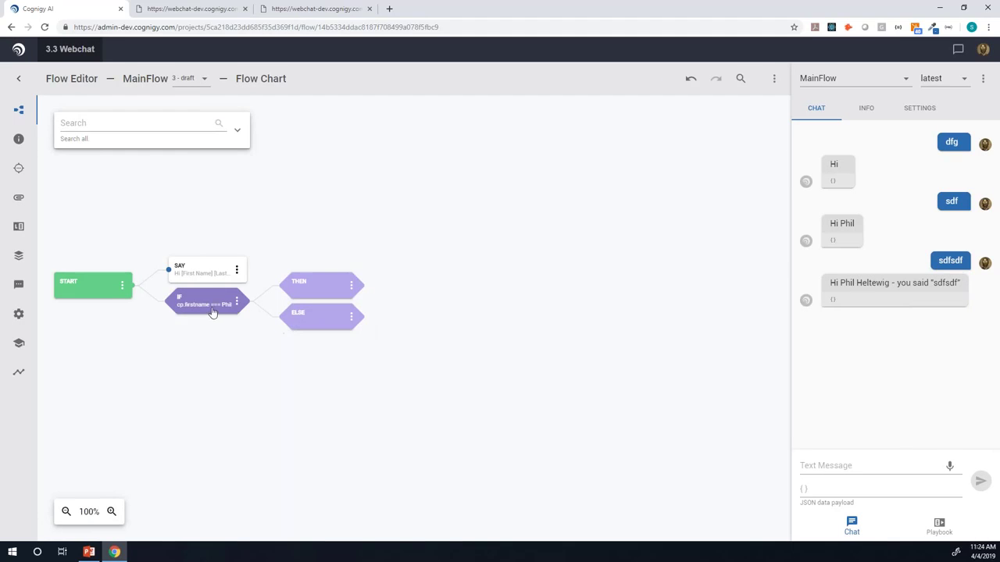
Step: Delete the If node and open the Say node to inspect its tokens
{"action": "key", "text": "Delete"}
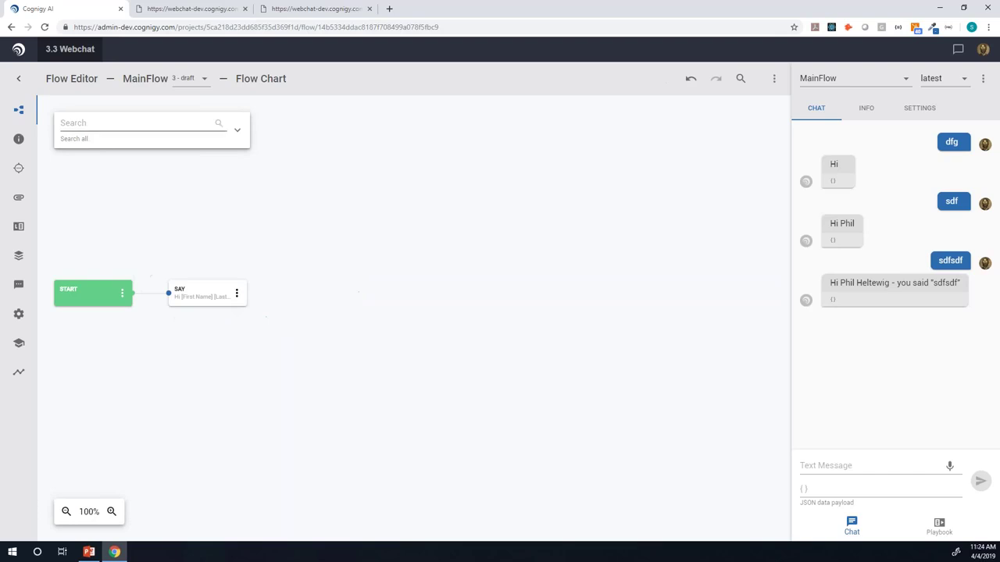
{"action": "left_click", "coordinate": [179, 293]}
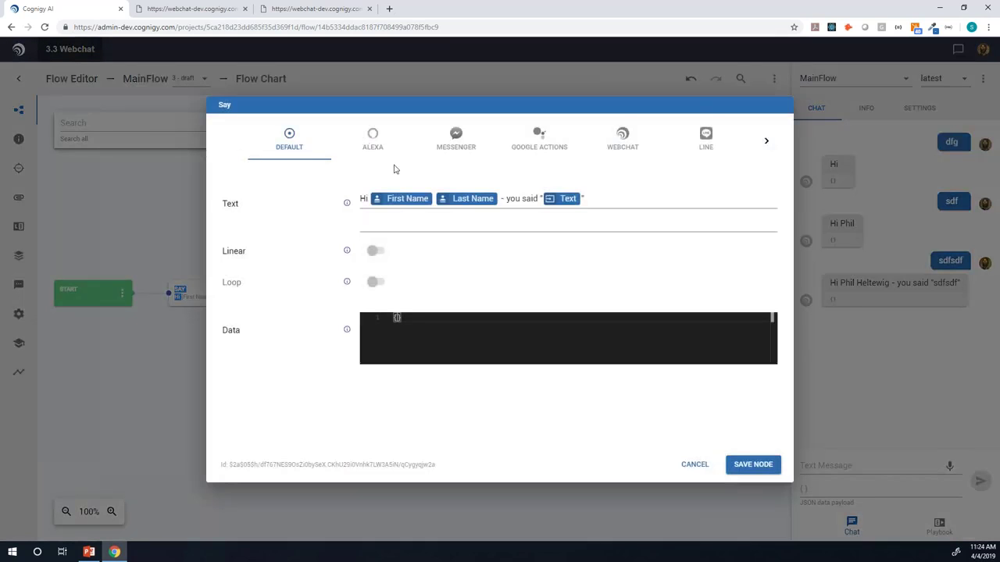
{"action": "mouse_move", "coordinate": [457, 199]}
Step: In the Token Editor, create Profile token 'Fullname' with script cp.firstname + " " + cp.lastname.toUpperCase()
{"action": "left_click", "coordinate": [693, 466]}
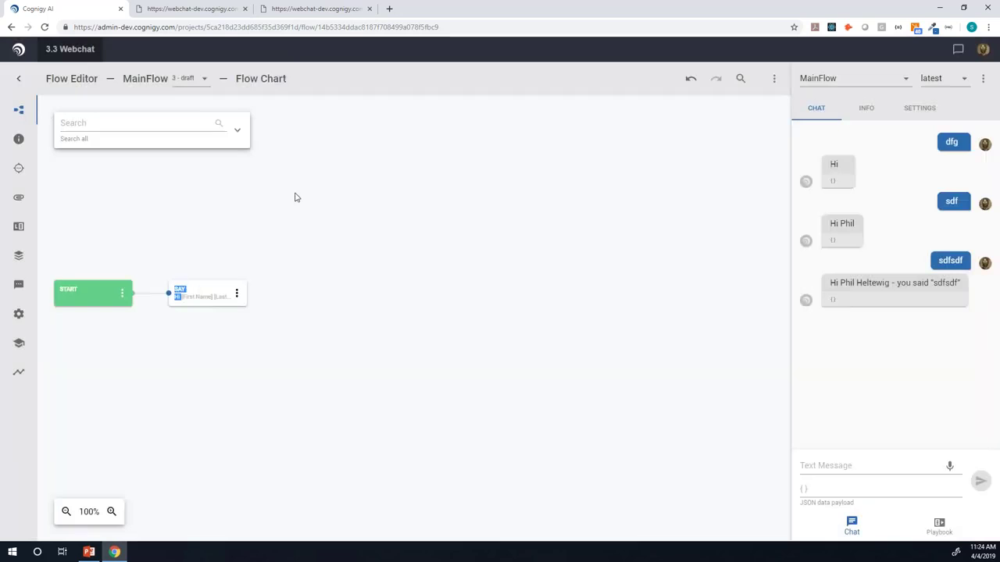
{"action": "left_click", "coordinate": [22, 82]}
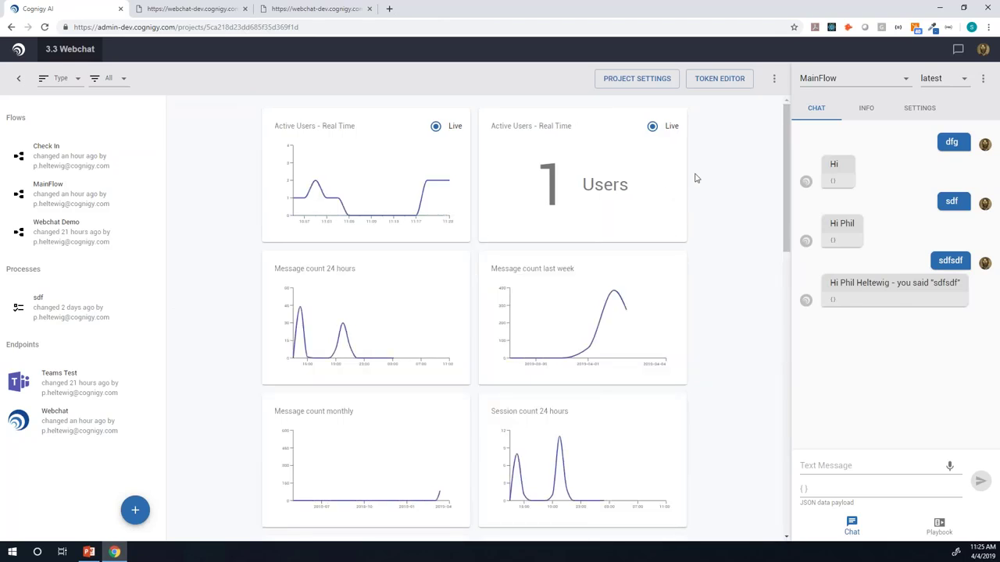
{"action": "left_click", "coordinate": [719, 78]}
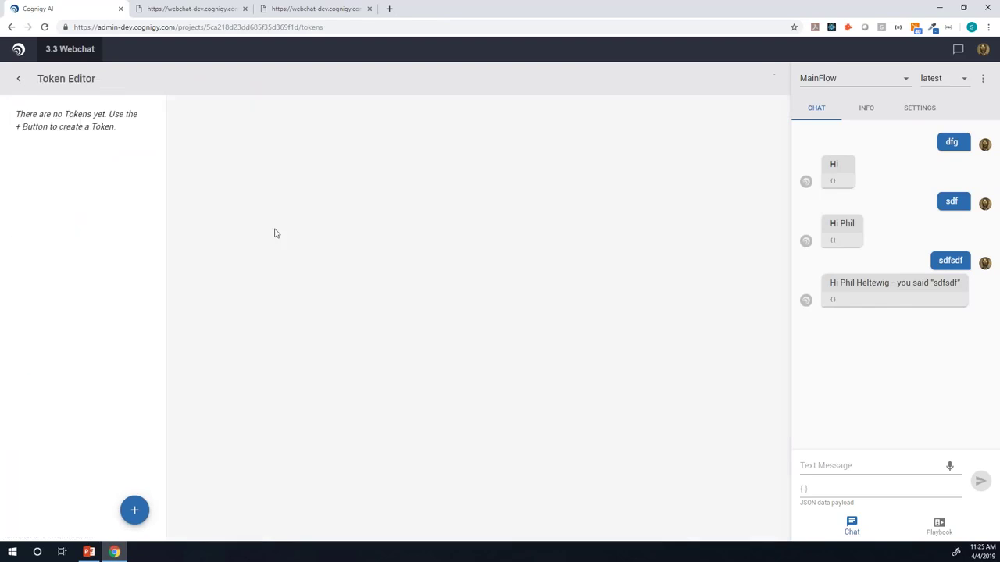
{"action": "left_click", "coordinate": [138, 511]}
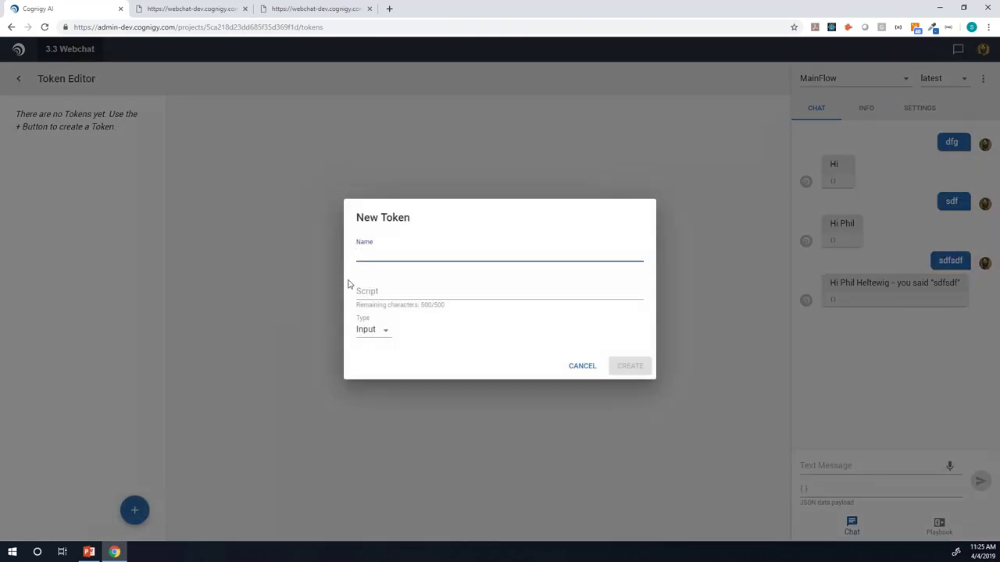
{"action": "type", "text": "Fullname"}
{"action": "key", "text": "Tab"}
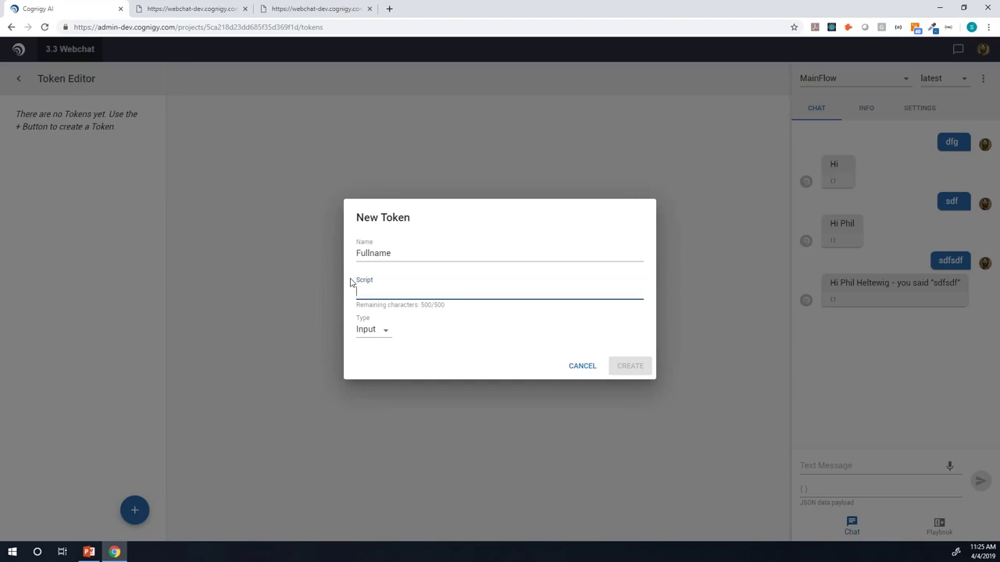
{"action": "type", "text": "cp.firstna"}
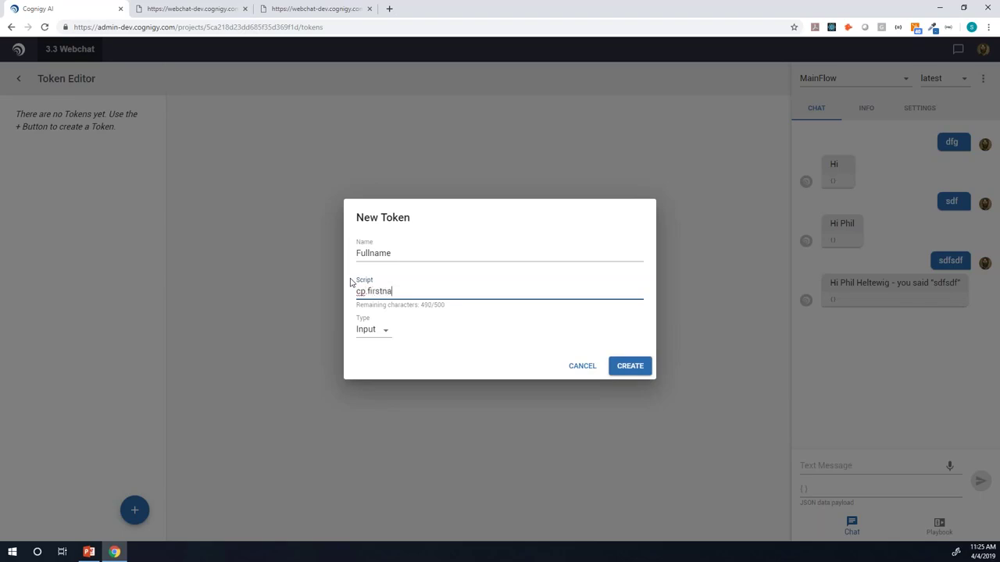
{"action": "type", "text": "me + \" \" + cp.lastname toUpperC"}
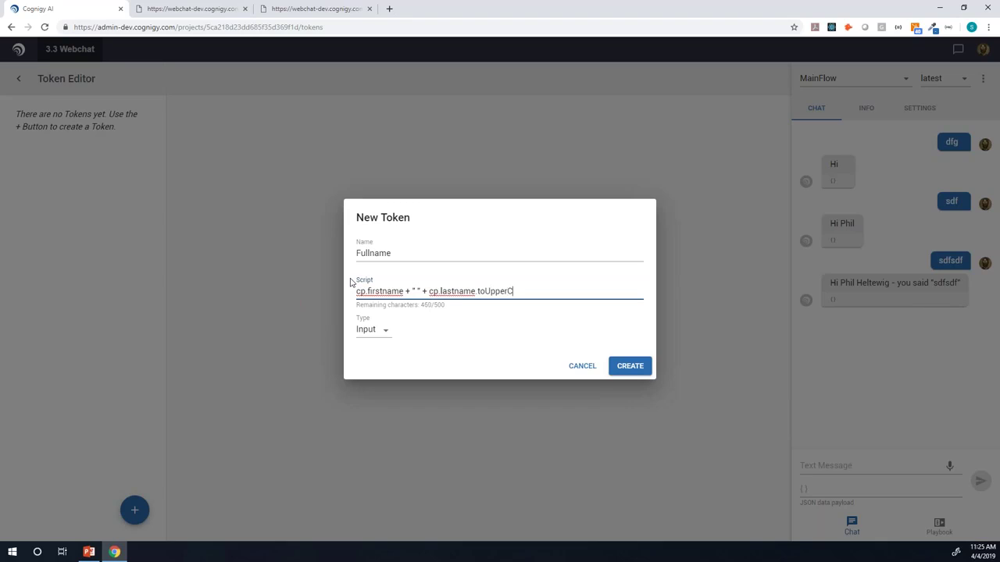
{"action": "type", "text": "ase()"}
{"action": "left_click", "coordinate": [380, 331]}
{"action": "left_click", "coordinate": [377, 380]}
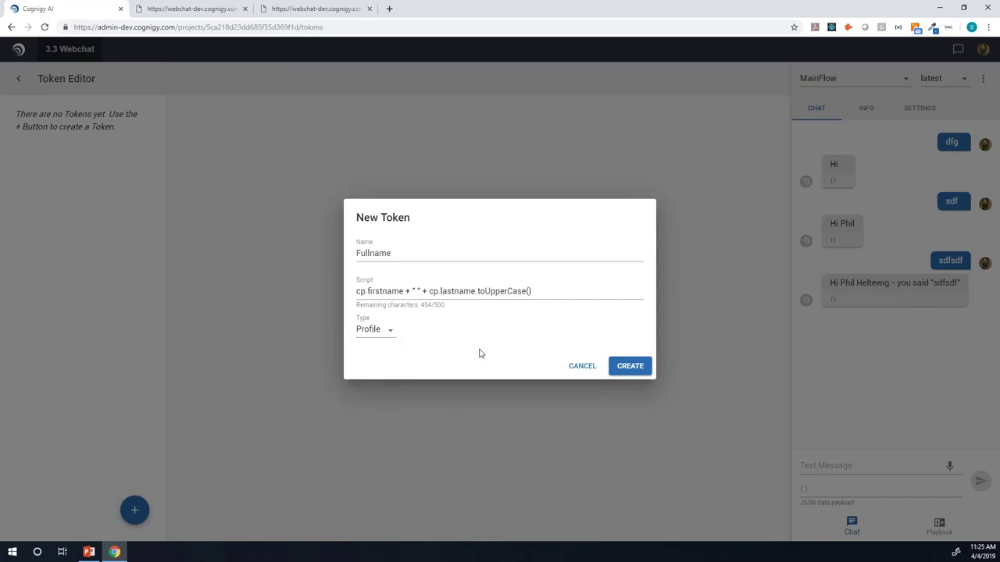
{"action": "left_click", "coordinate": [628, 366]}
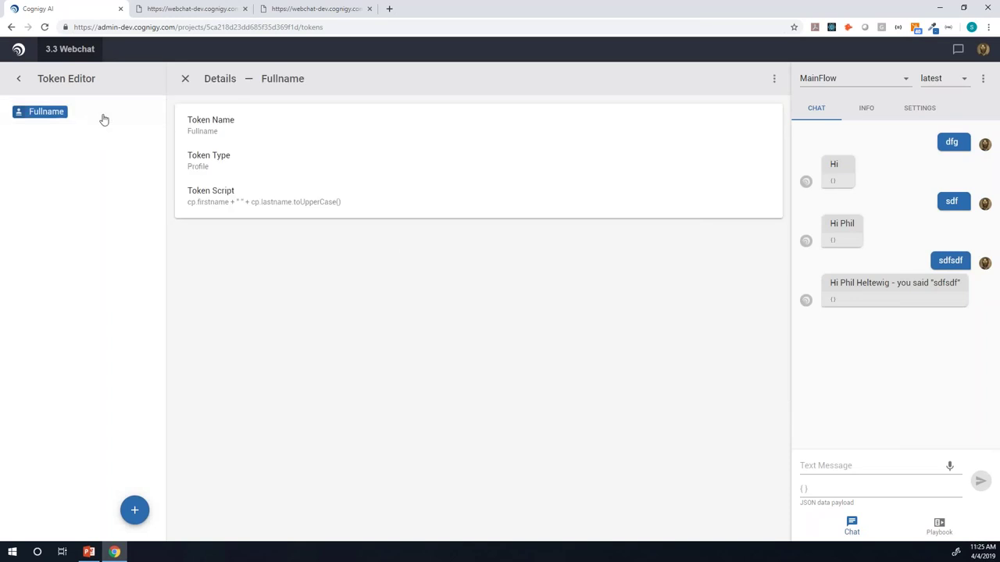
Step: In MainFlow, replace the Say node's name tokens with the Fullname token and save
{"action": "left_click", "coordinate": [19, 79]}
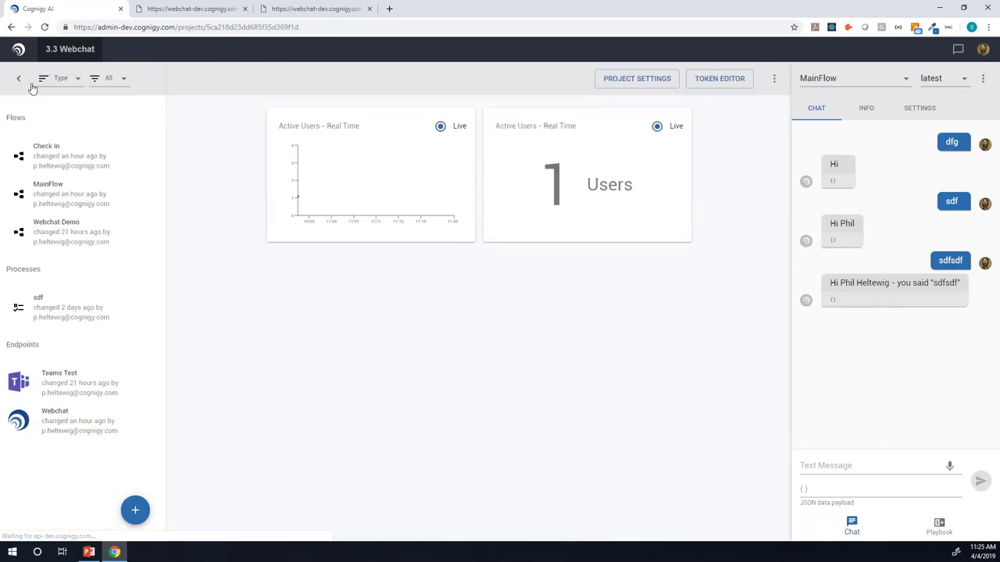
{"action": "left_click", "coordinate": [100, 194]}
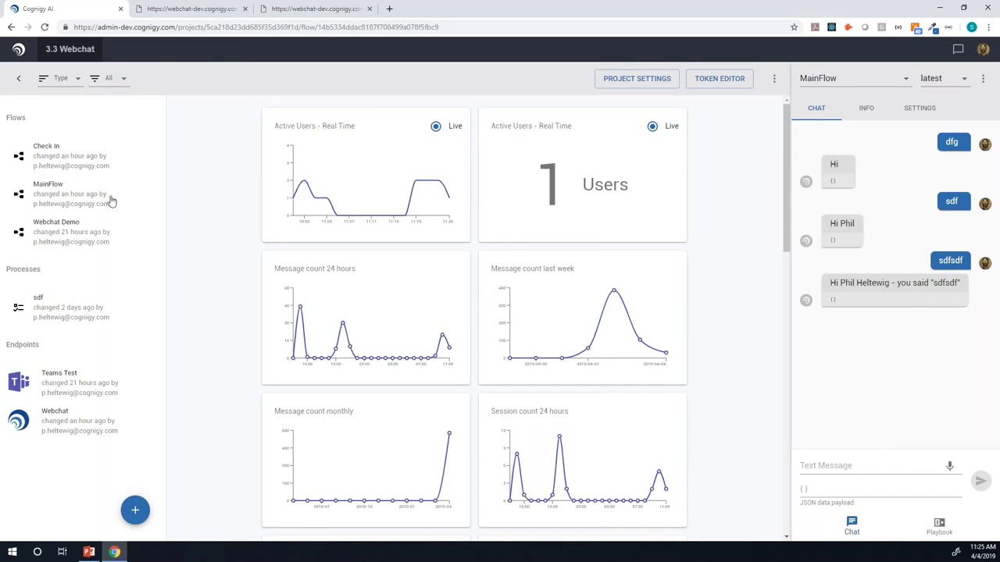
{"action": "double_click", "coordinate": [211, 298]}
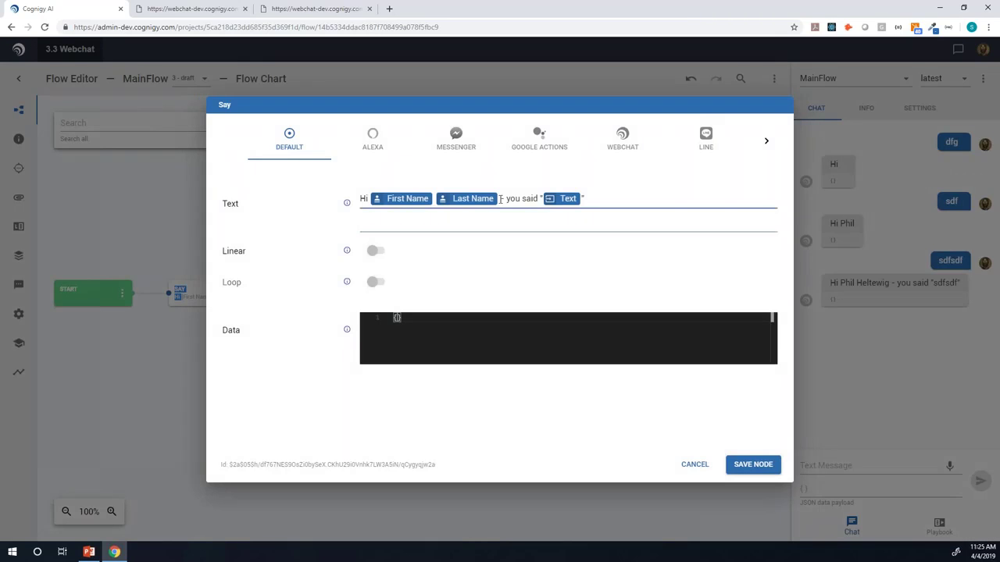
{"action": "key", "text": "BackSpace"}
{"action": "key", "text": "BackSpace"}
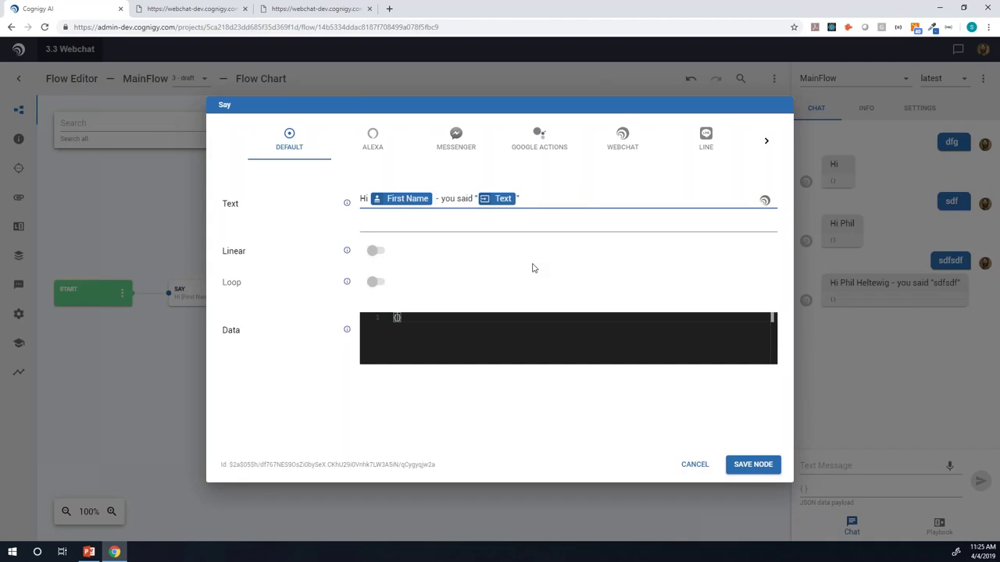
{"action": "key", "text": "ctrl+space"}
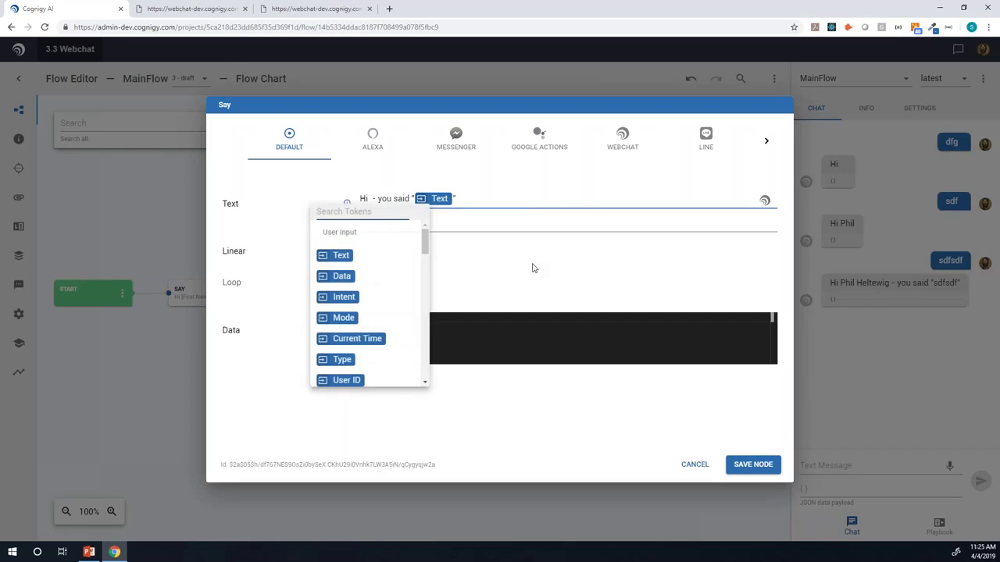
{"action": "type", "text": "ful"}
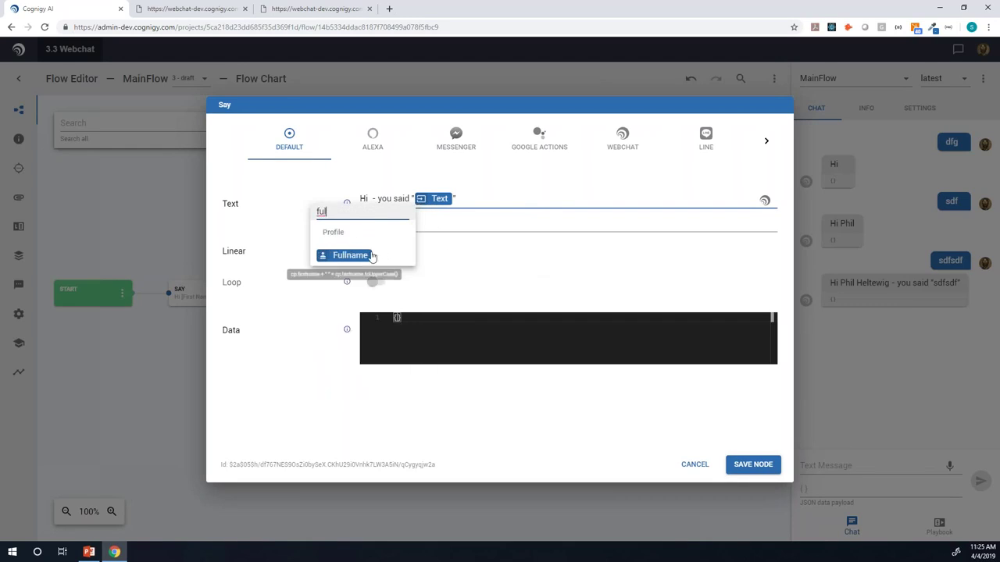
{"action": "left_click", "coordinate": [372, 257]}
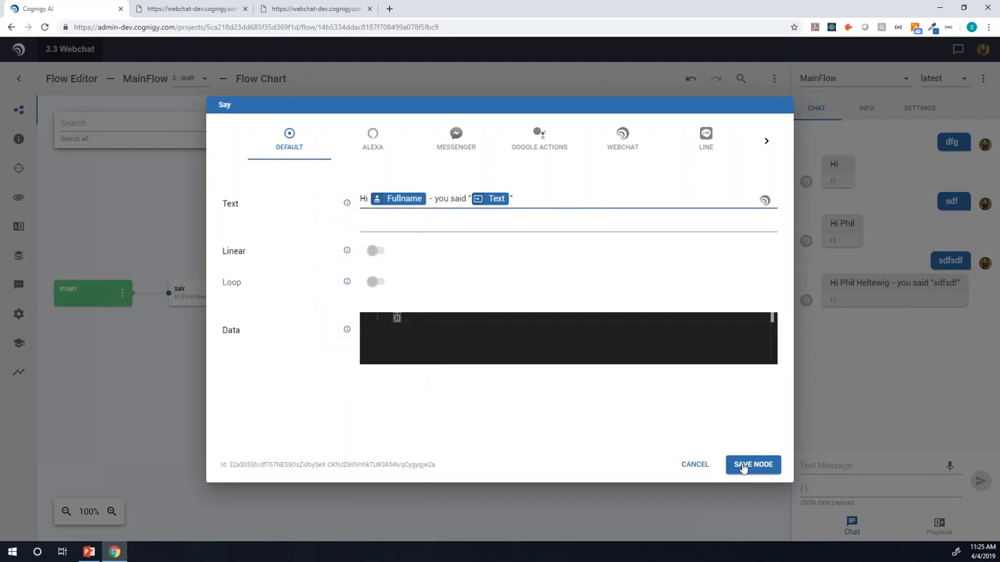
{"action": "left_click", "coordinate": [743, 465]}
Step: Send 'sdf' in the chat panel to see the uppercase last name reply
{"action": "left_click", "coordinate": [826, 464]}
{"action": "type", "text": "sdf"}
{"action": "key", "text": "Return"}
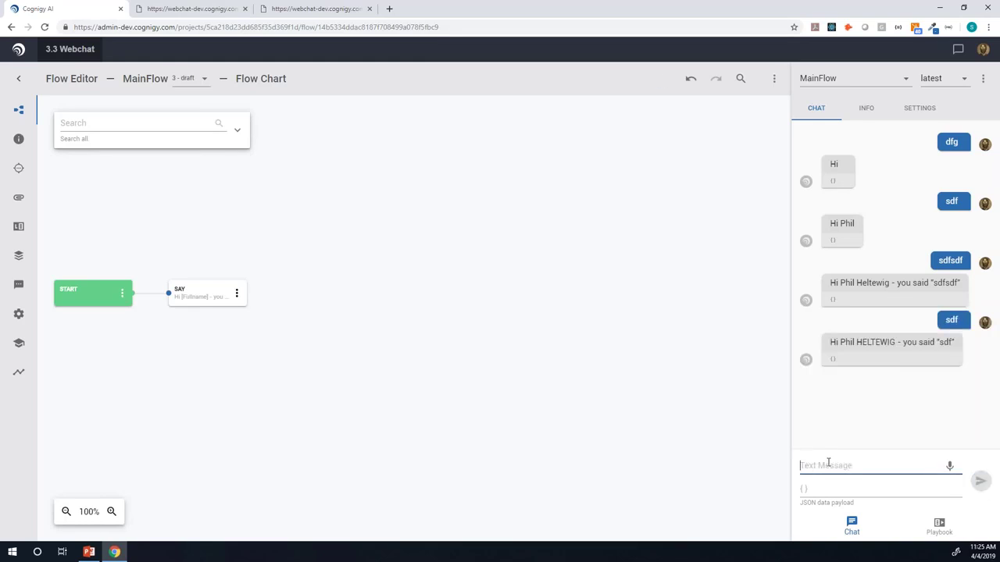
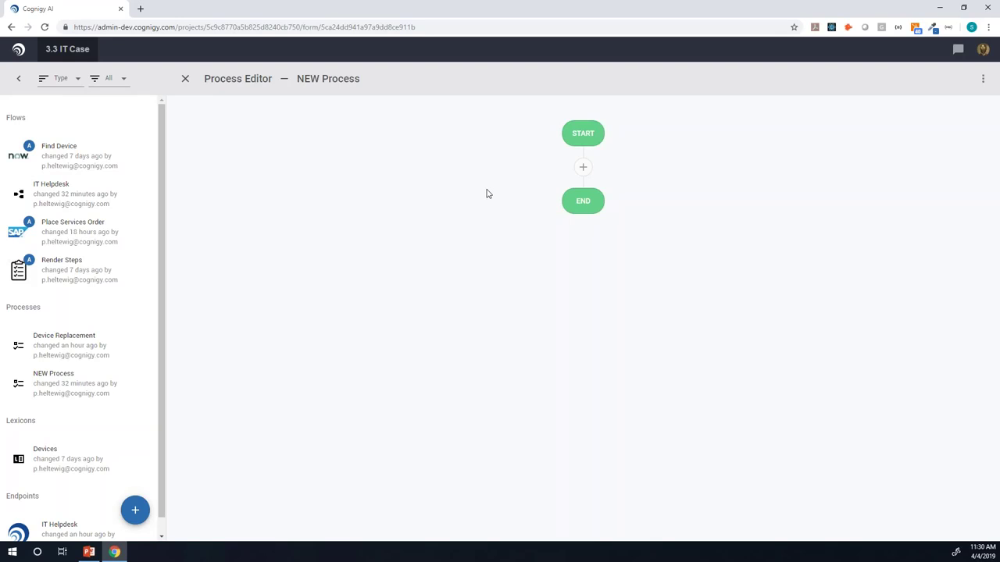
Step: Add a Message step between START and END and clear its placeholder text
{"action": "left_click", "coordinate": [584, 177]}
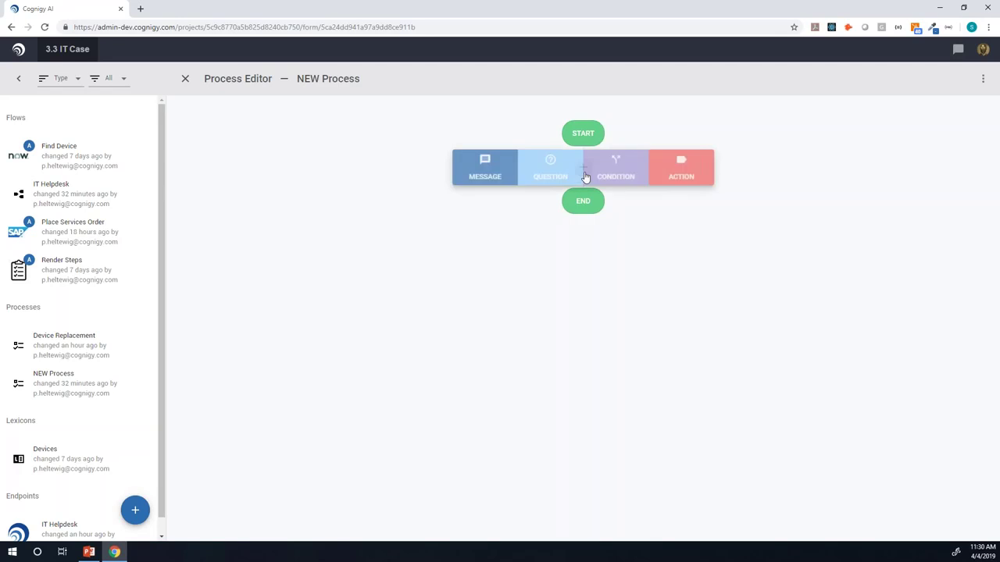
{"action": "left_click", "coordinate": [492, 172]}
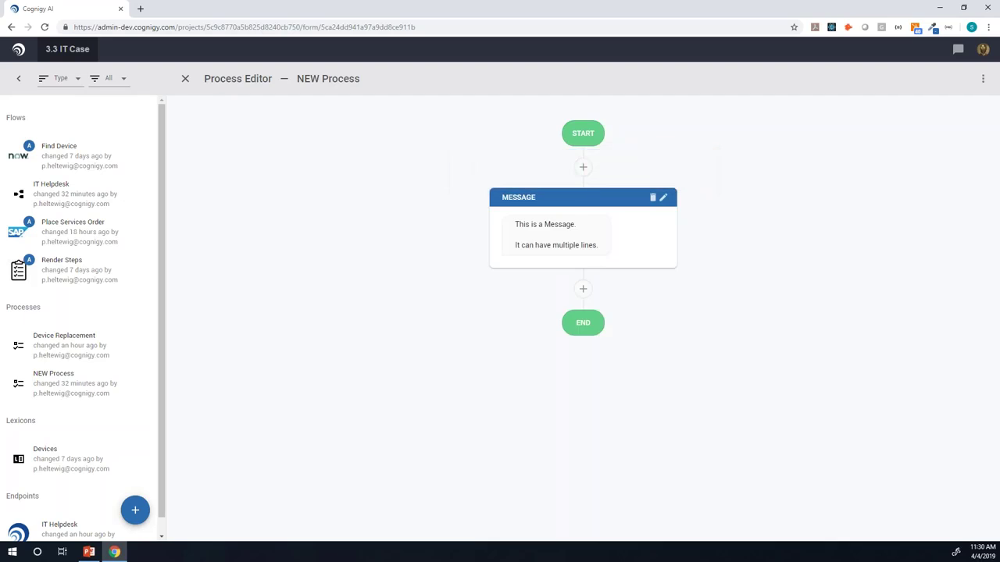
{"action": "left_click", "coordinate": [542, 239]}
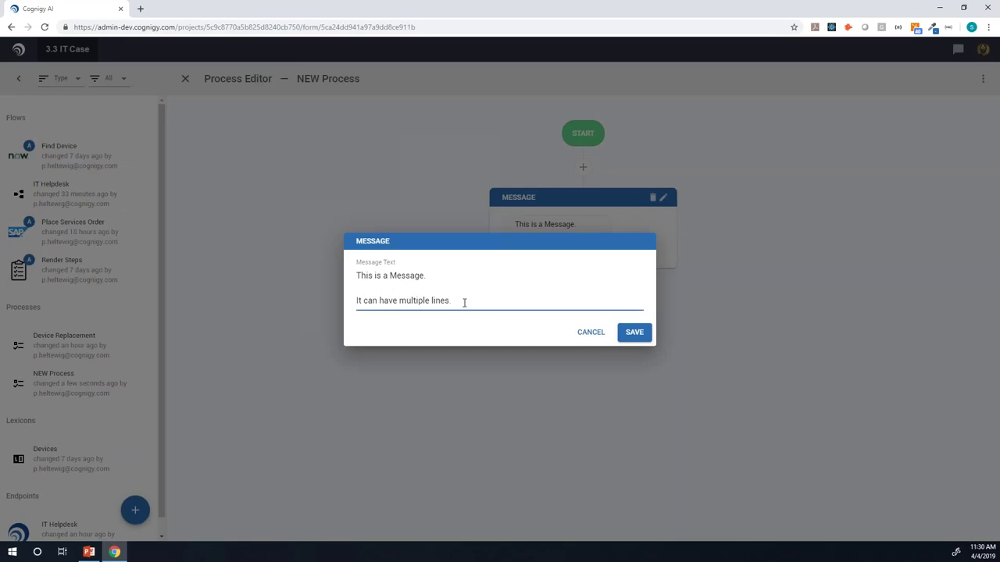
{"action": "key", "text": "ctrl+a"}
{"action": "left_click", "coordinate": [620, 332]}
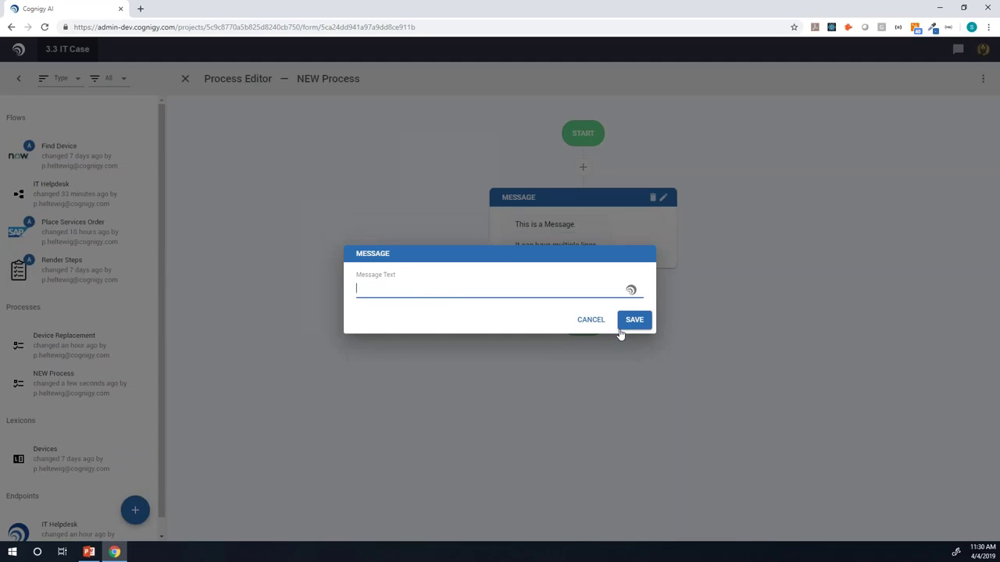
{"action": "key", "text": "ctrl+space"}
{"action": "type", "text": "de"}
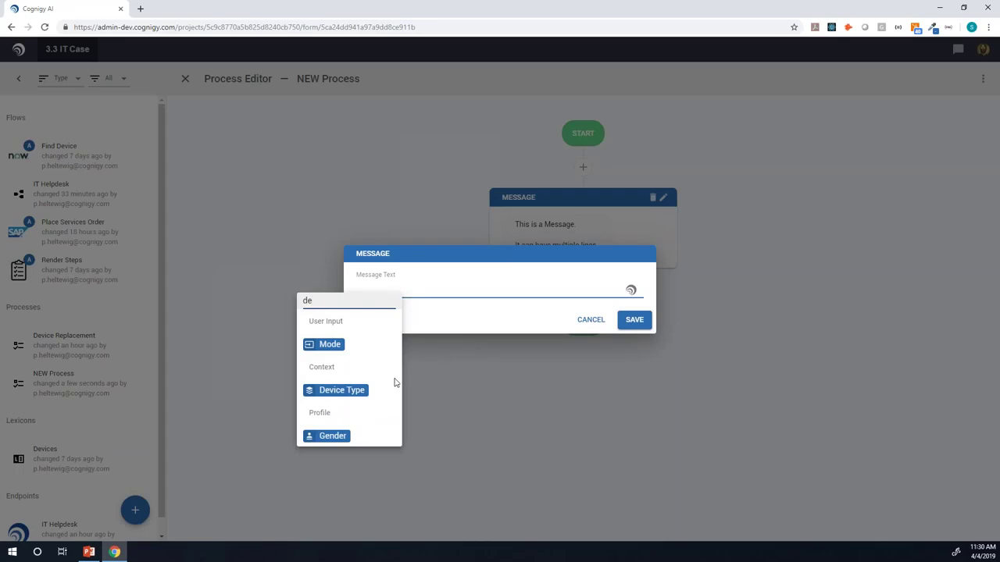
{"action": "left_click", "coordinate": [430, 295]}
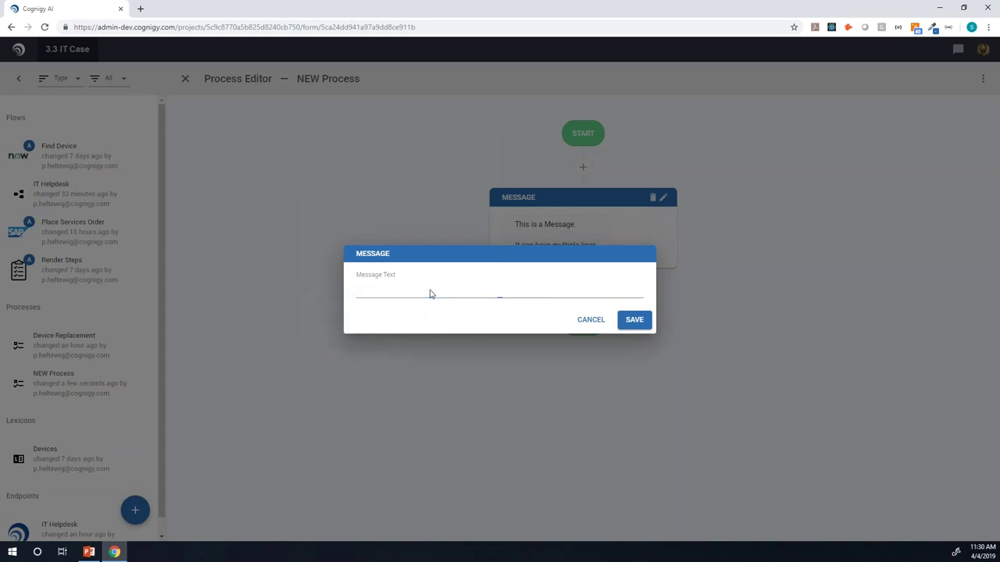
Step: Write 'Ok, I will try to help with your [Device Type].' in the message and save it
{"action": "left_click", "coordinate": [407, 292]}
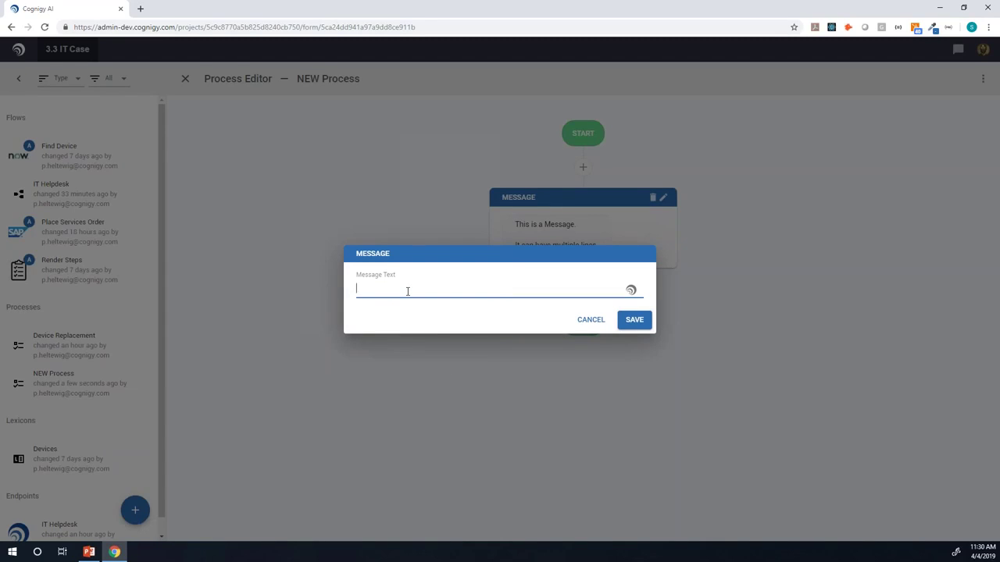
{"action": "type", "text": "Hi"}
{"action": "key", "text": "BackSpace"}
{"action": "key", "text": "BackSpace"}
{"action": "key", "text": "BackSpace"}
{"action": "type", "text": "Ok, I will try to heplp with your "}
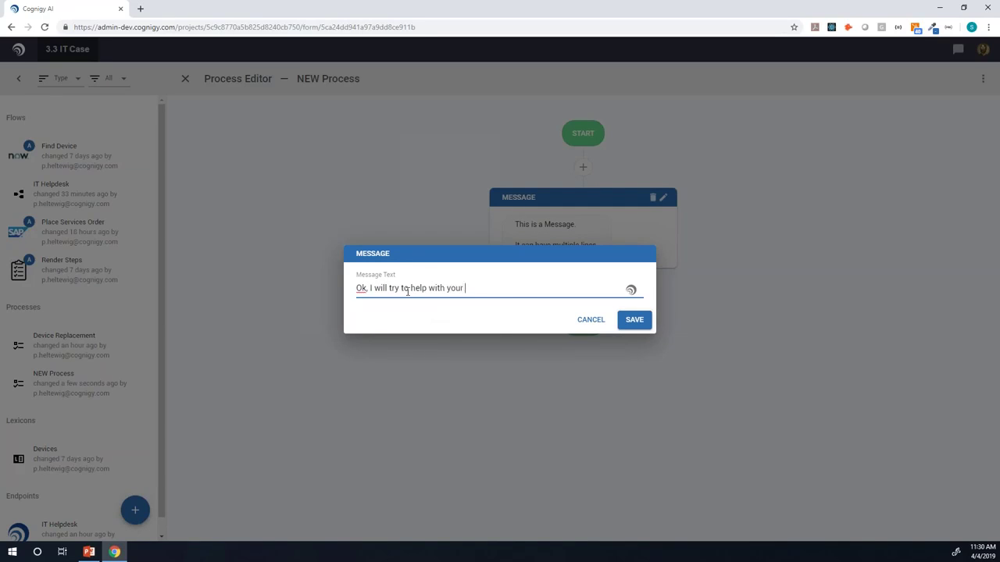
{"action": "type", "text": "de"}
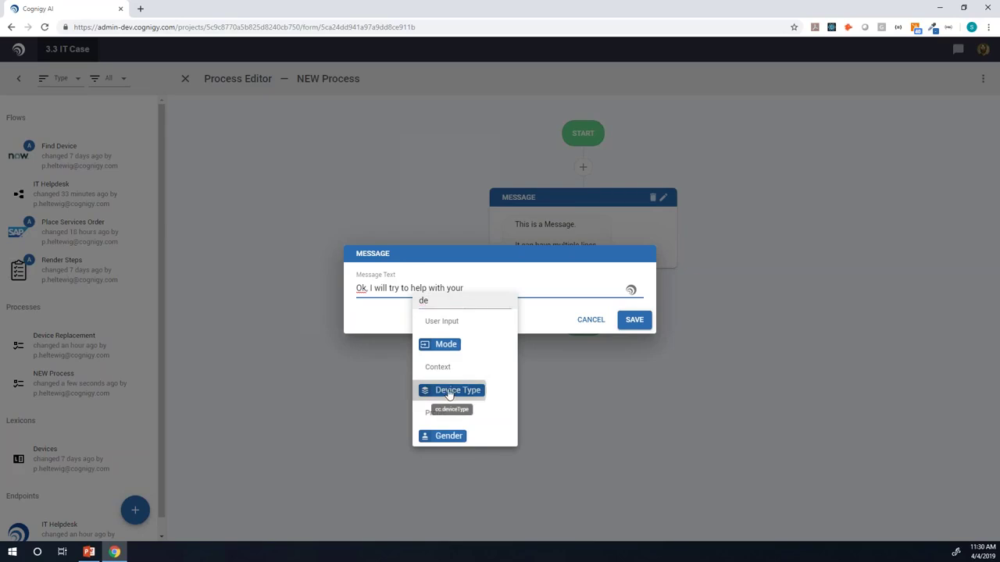
{"action": "left_click", "coordinate": [447, 390]}
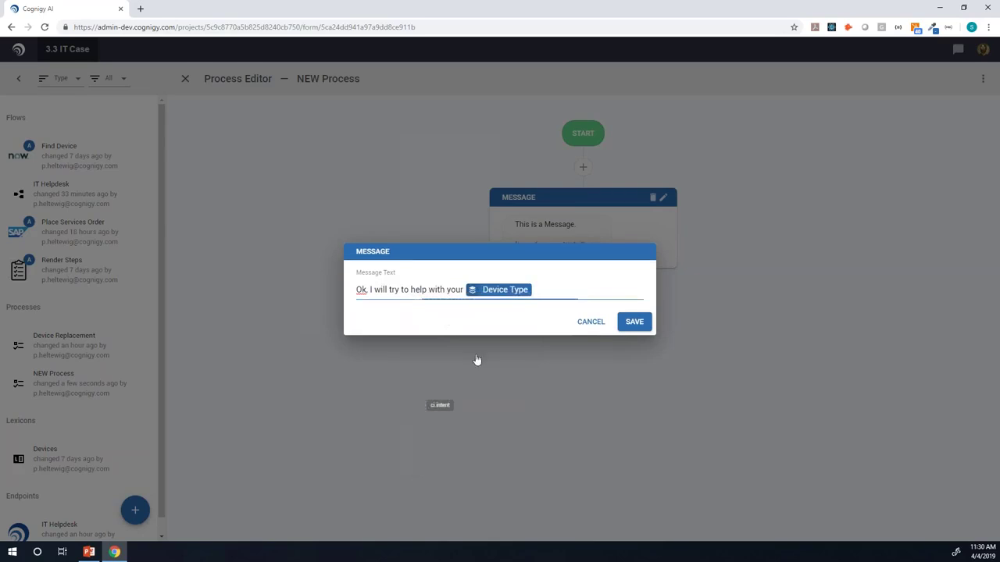
{"action": "left_click", "coordinate": [634, 327]}
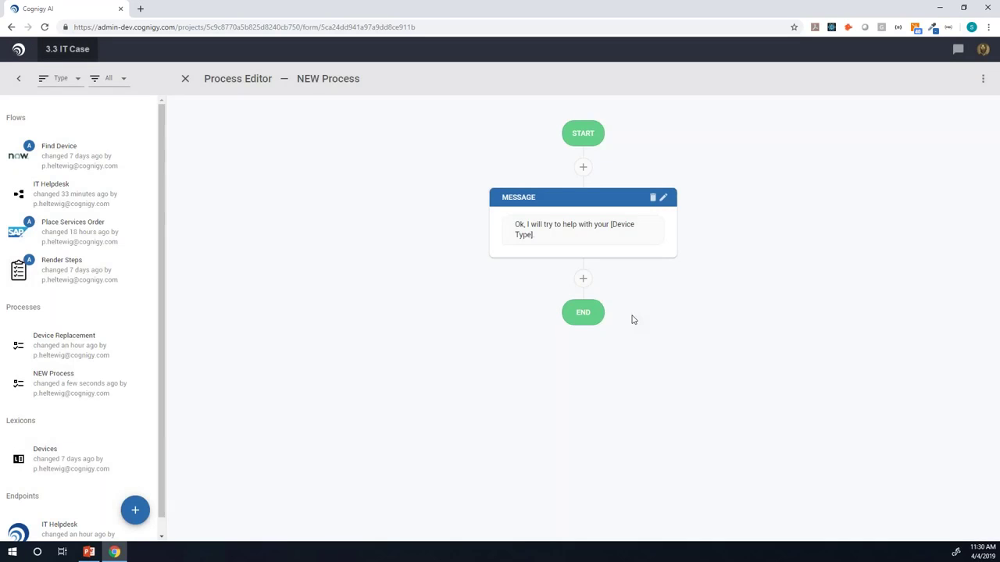
{"action": "left_click", "coordinate": [584, 279]}
Step: Add a text question 'In which room is the [Device Type]?' with answer id room
{"action": "left_click", "coordinate": [568, 284]}
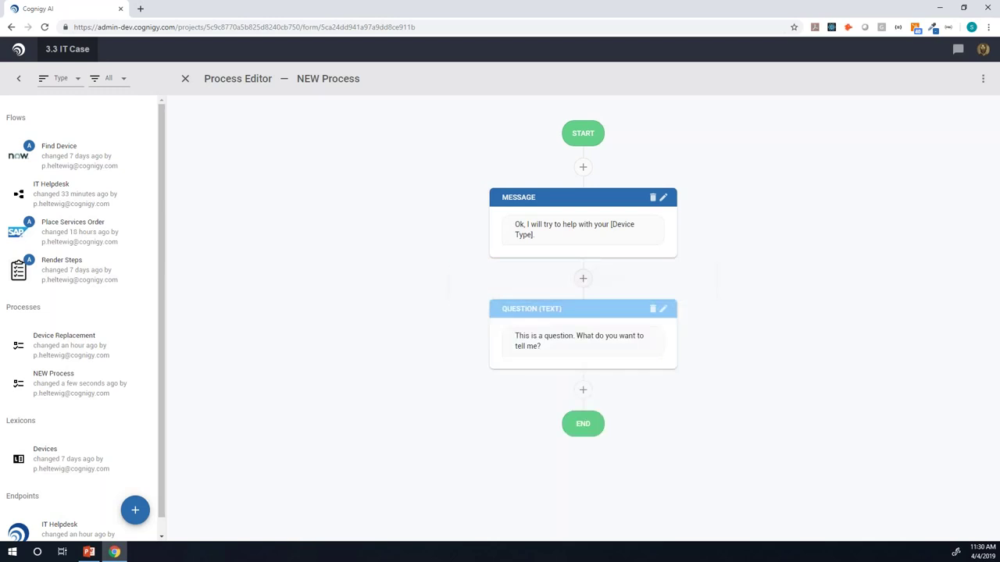
{"action": "left_click", "coordinate": [574, 339]}
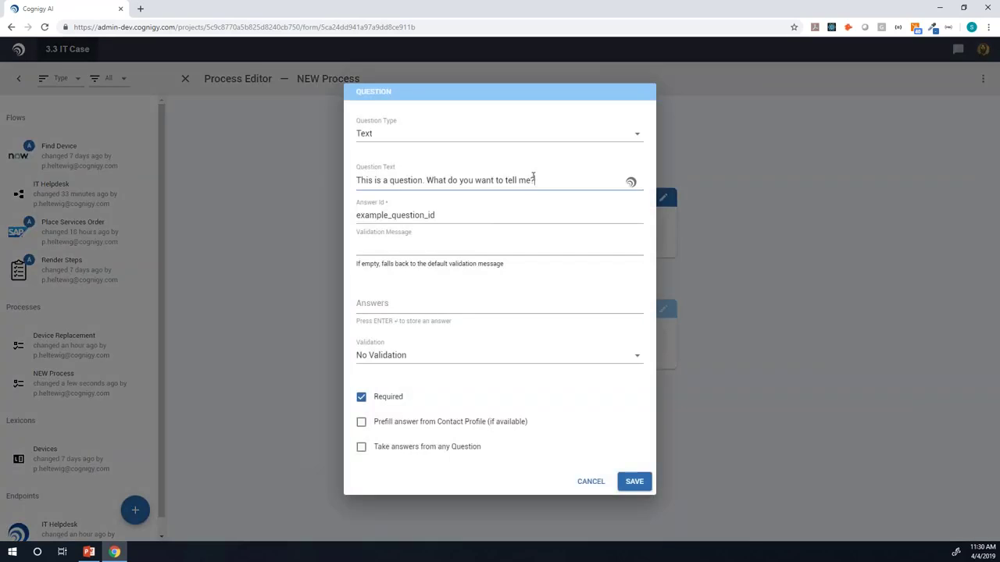
{"action": "left_click_drag", "start_coordinate": [549, 177], "coordinate": [258, 183]}
{"action": "type", "text": "In w"}
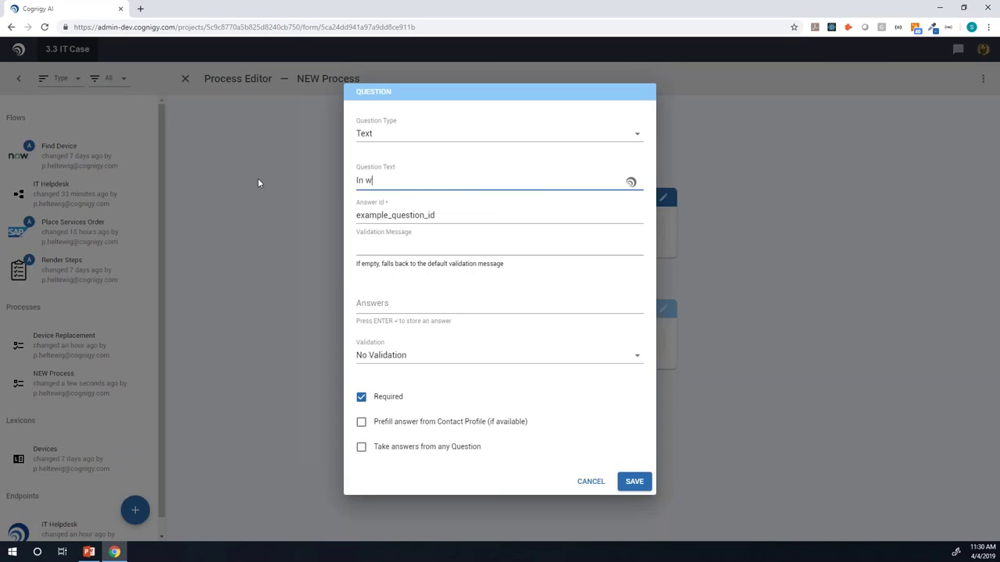
{"action": "type", "text": "hich room is the"}
{"action": "key", "text": "ctrl+space"}
{"action": "type", "text": "de"}
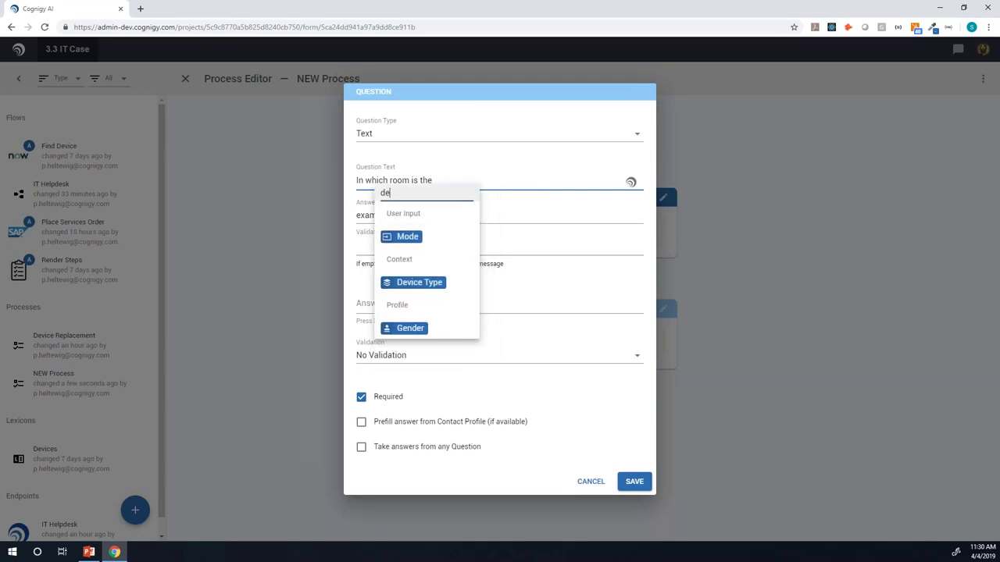
{"action": "left_click", "coordinate": [422, 283]}
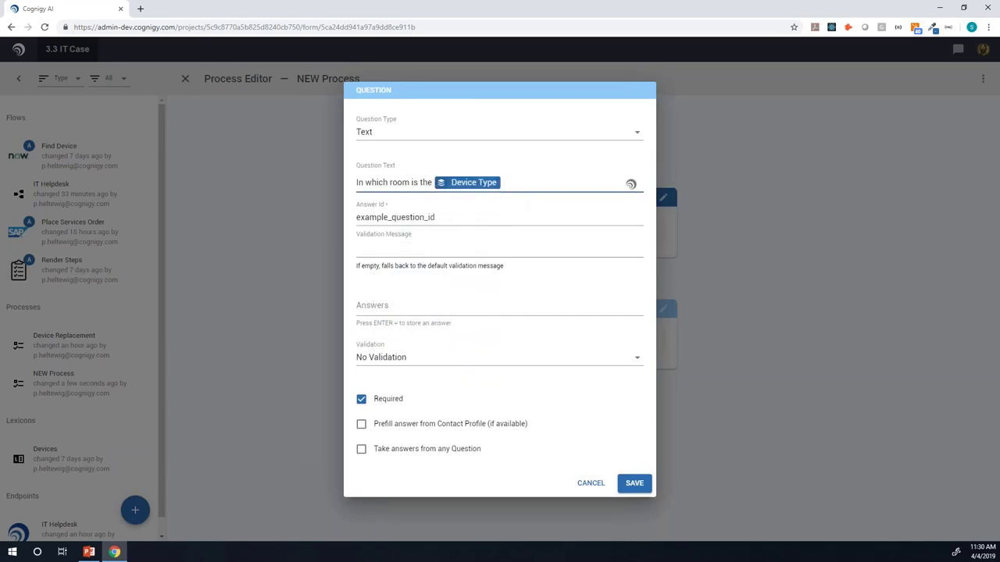
{"action": "type", "text": "?"}
{"action": "key", "text": "Tab"}
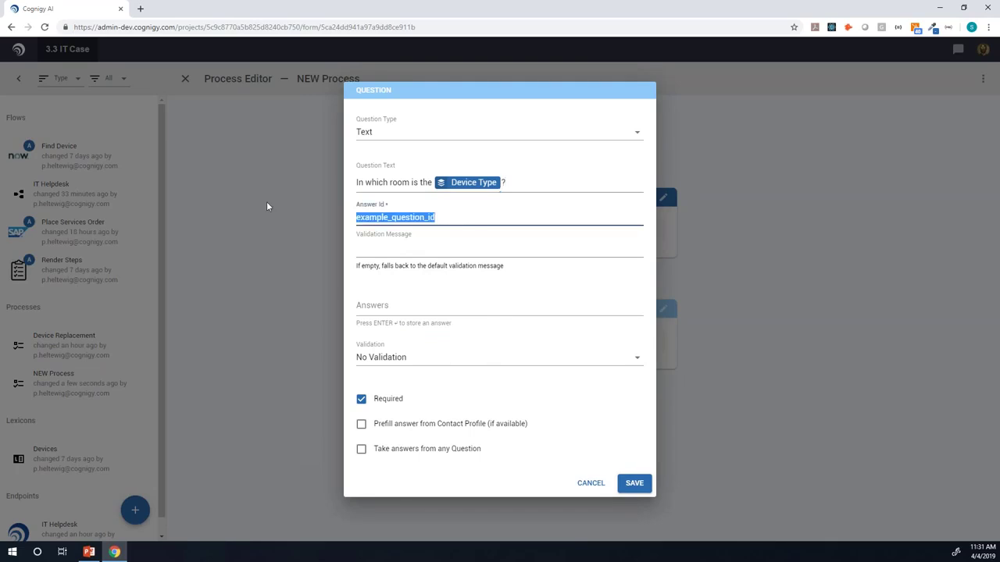
{"action": "type", "text": "room"}
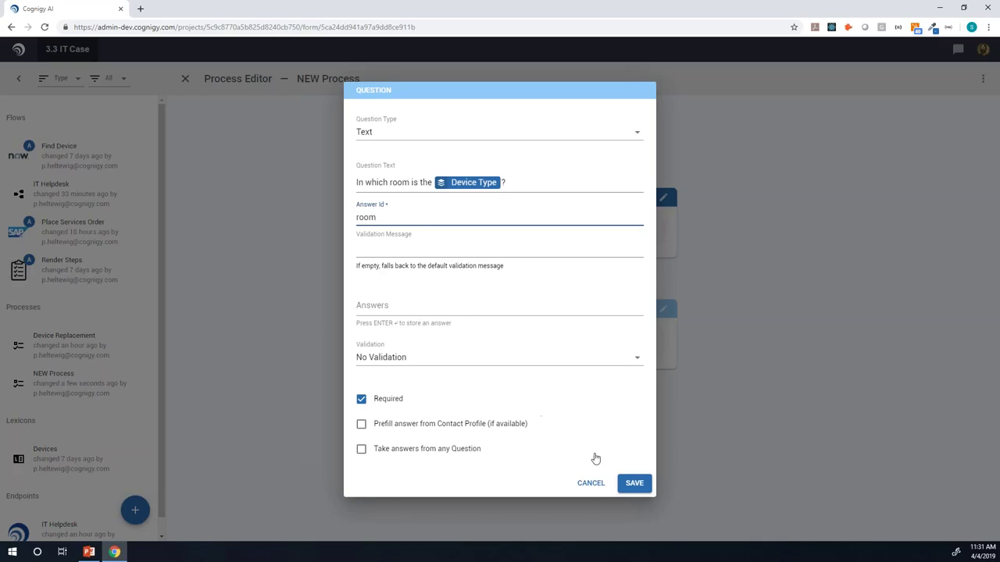
{"action": "left_click", "coordinate": [634, 483]}
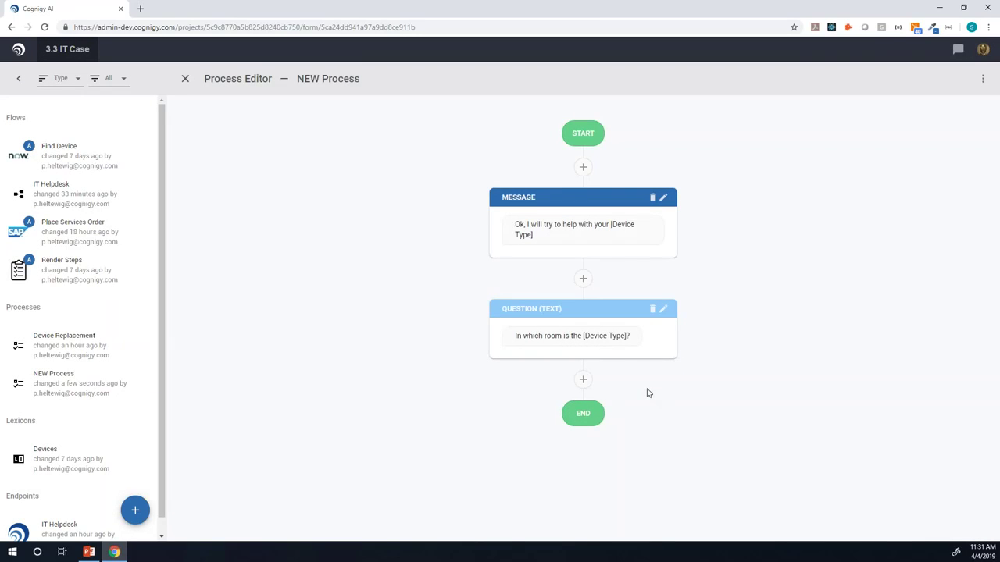
Step: Add an Action step after the question that targets the Find Device flow
{"action": "left_click", "coordinate": [582, 380]}
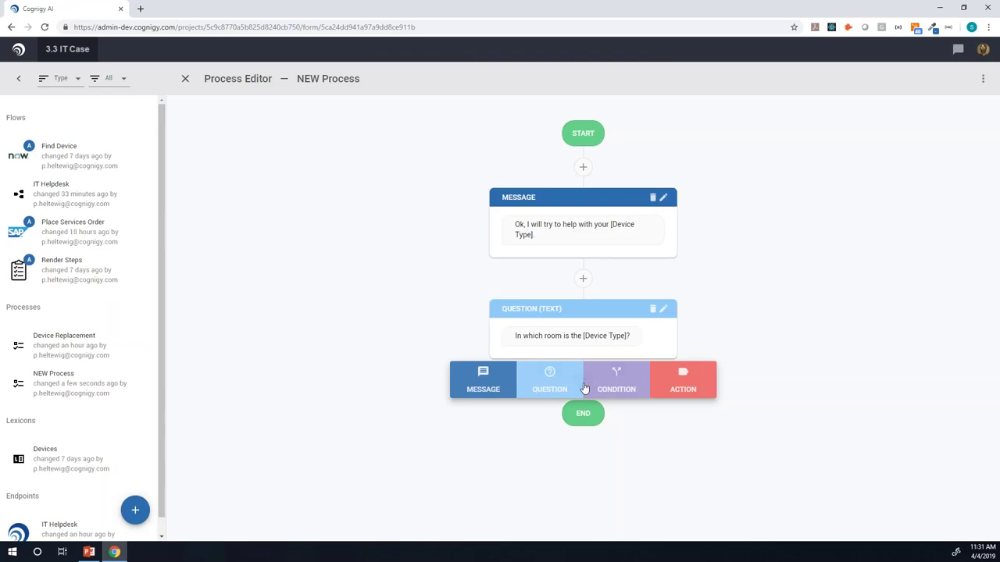
{"action": "left_click", "coordinate": [679, 383]}
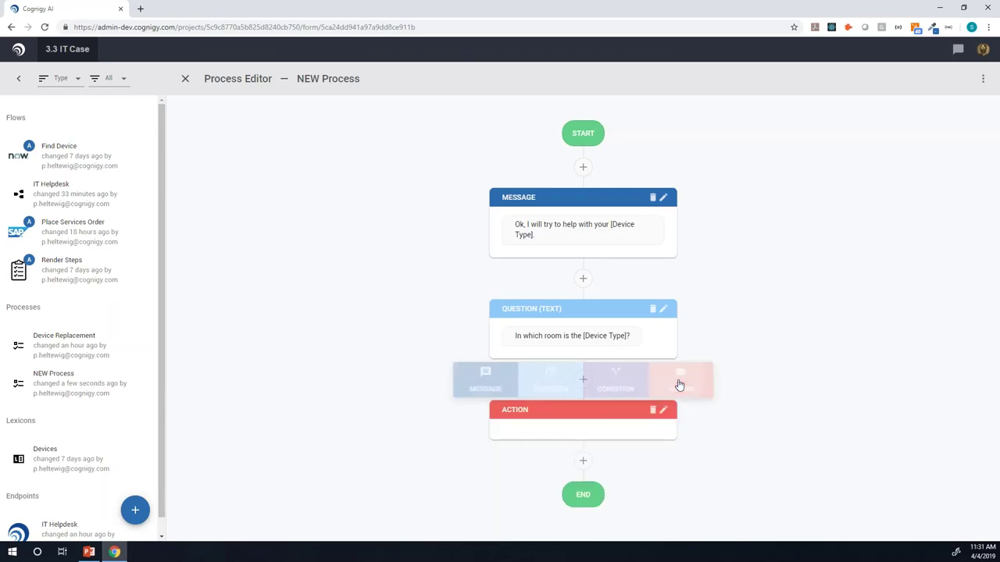
{"action": "left_click", "coordinate": [604, 418]}
{"action": "left_click", "coordinate": [507, 299]}
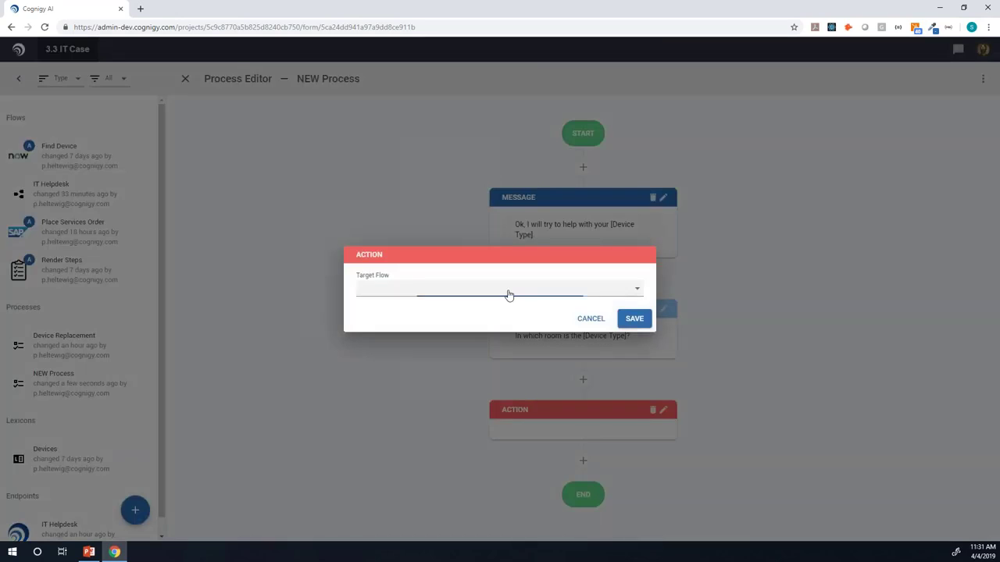
{"action": "left_click", "coordinate": [458, 296]}
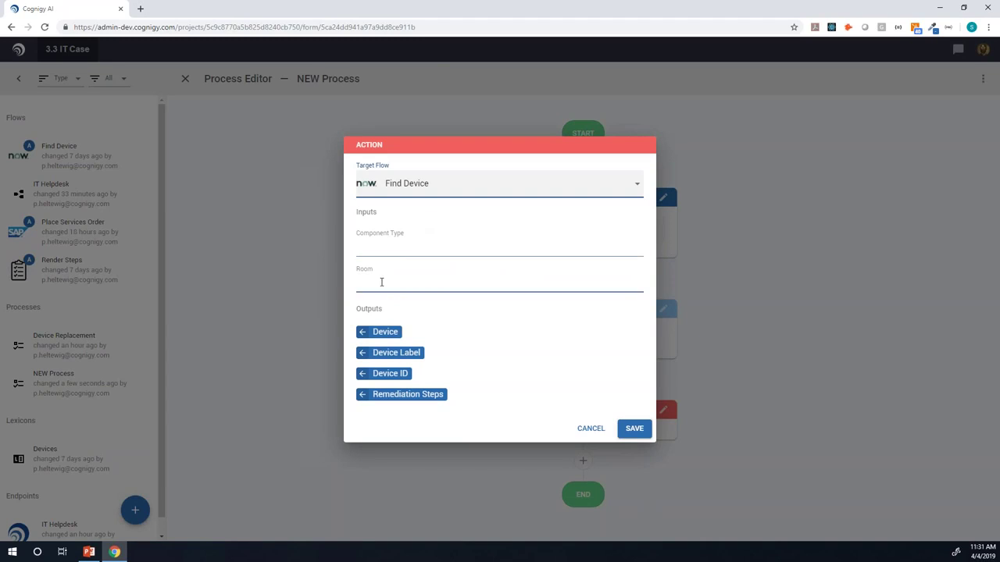
Step: Feed Component Type with the Device Type token and Room with the room answer, then save
{"action": "left_click", "coordinate": [382, 247]}
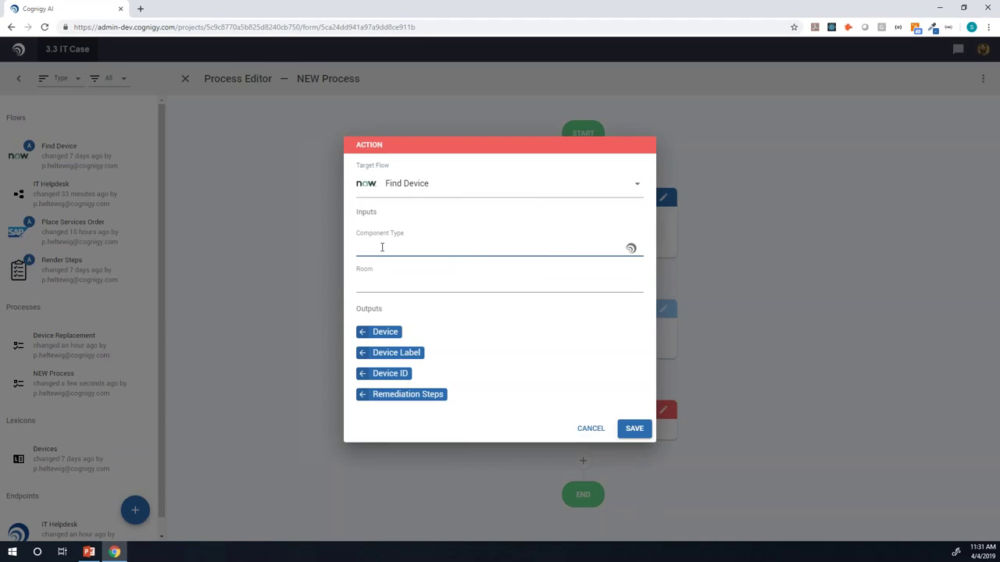
{"action": "left_click", "coordinate": [382, 247]}
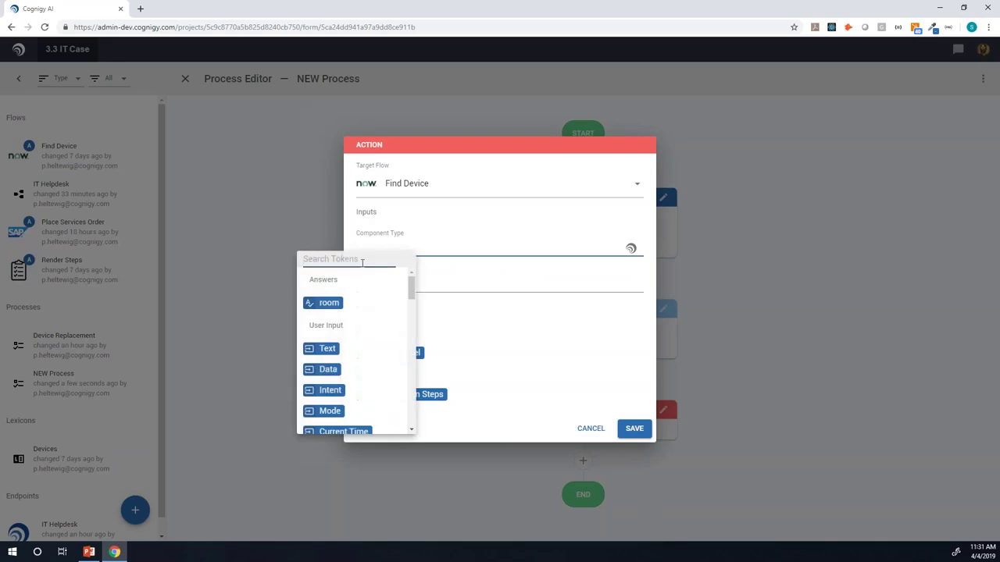
{"action": "type", "text": "de"}
{"action": "left_click", "coordinate": [341, 349]}
{"action": "left_click", "coordinate": [419, 288]}
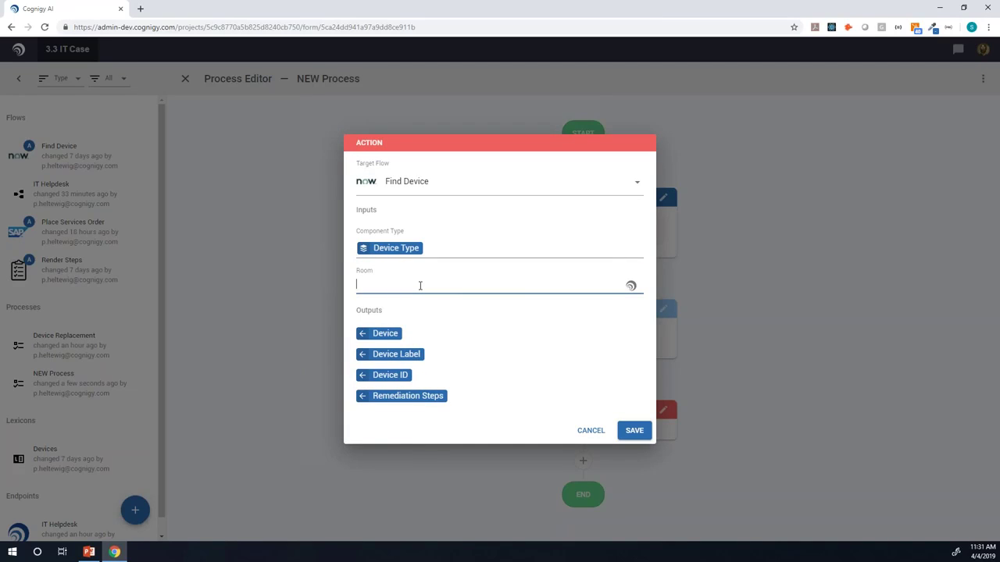
{"action": "left_click", "coordinate": [420, 286]}
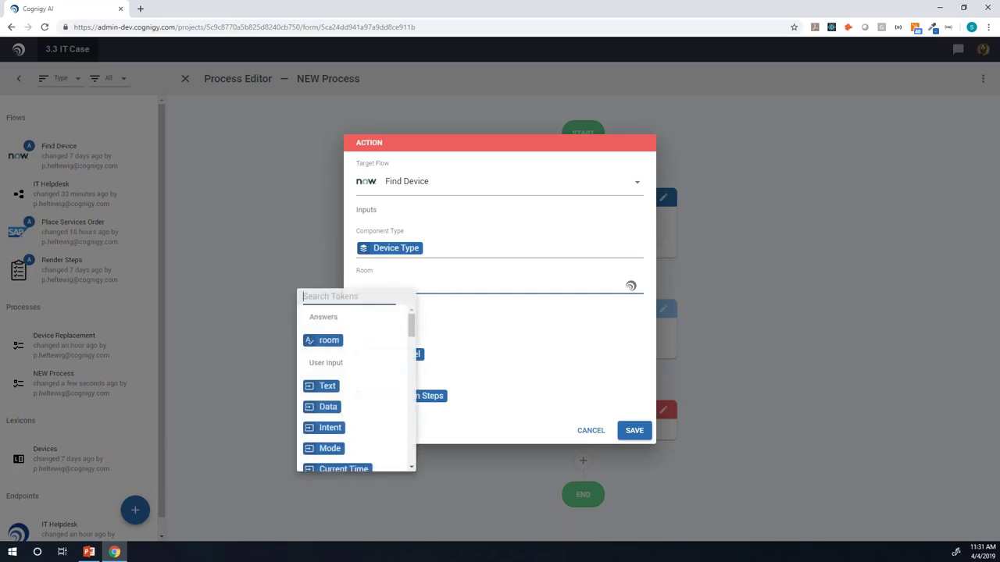
{"action": "left_click", "coordinate": [332, 345]}
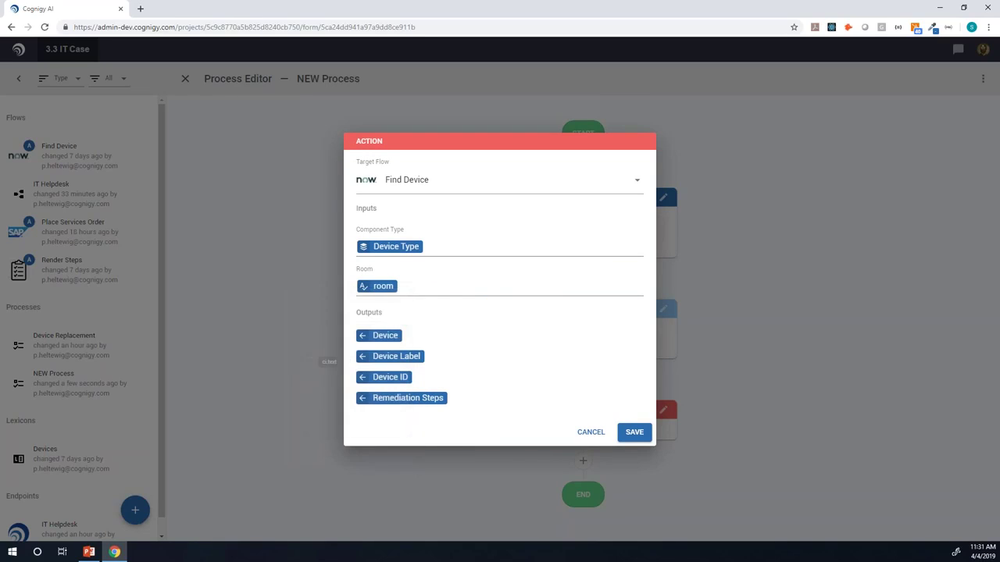
{"action": "left_click", "coordinate": [422, 308]}
{"action": "left_click", "coordinate": [634, 432]}
Step: Add a Condition after Find Device testing whether the Device output exists
{"action": "scroll", "coordinate": [431, 346], "scroll_direction": "down", "scroll_amount": 1}
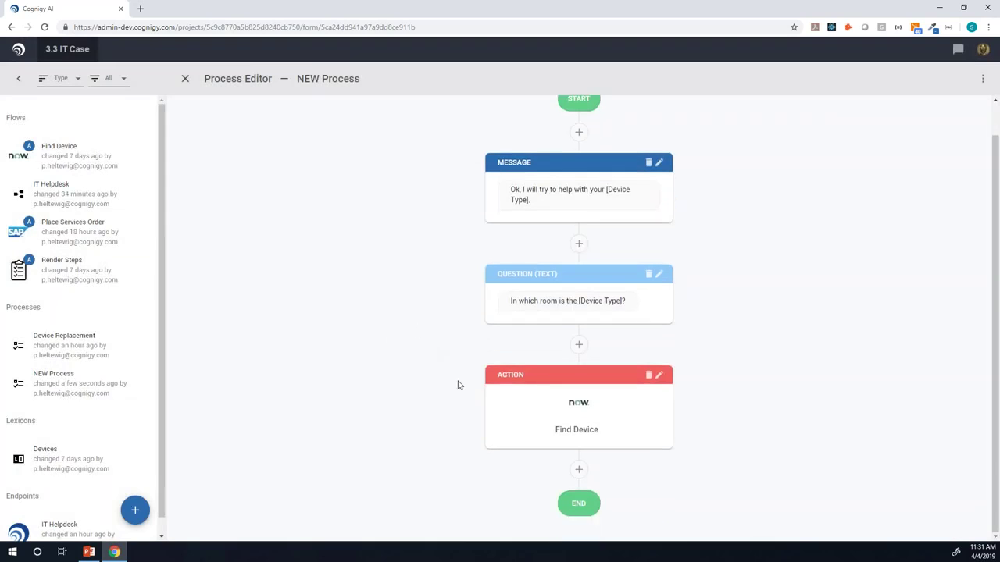
{"action": "left_click", "coordinate": [579, 469]}
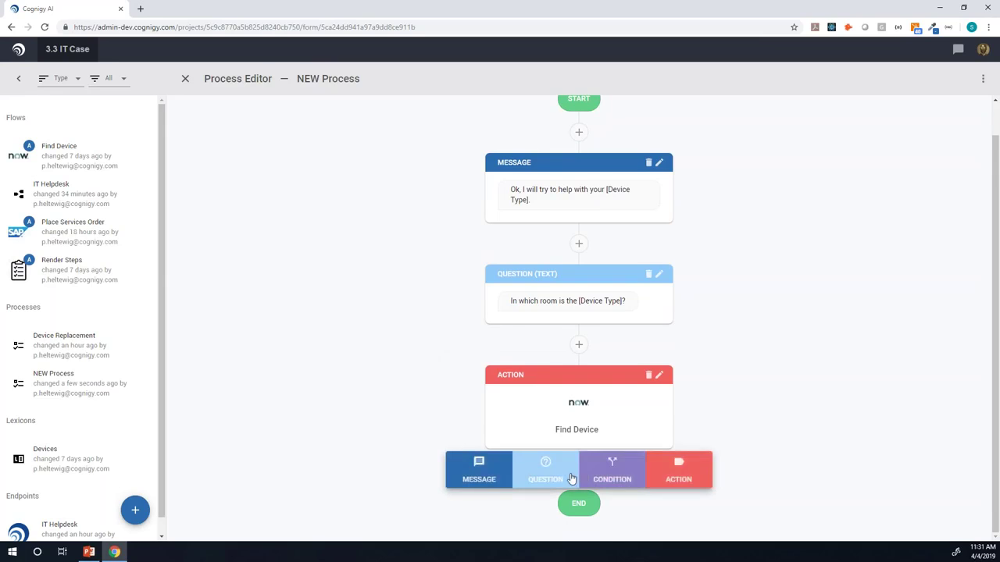
{"action": "left_click", "coordinate": [597, 474]}
{"action": "scroll", "coordinate": [394, 407], "scroll_direction": "down", "scroll_amount": 3}
{"action": "left_click", "coordinate": [553, 350]}
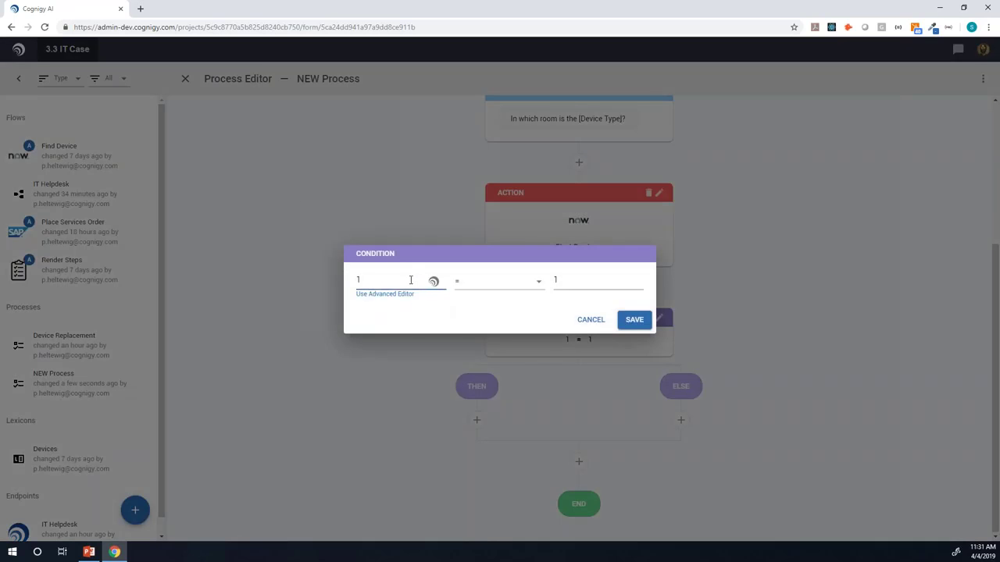
{"action": "left_click", "coordinate": [433, 281]}
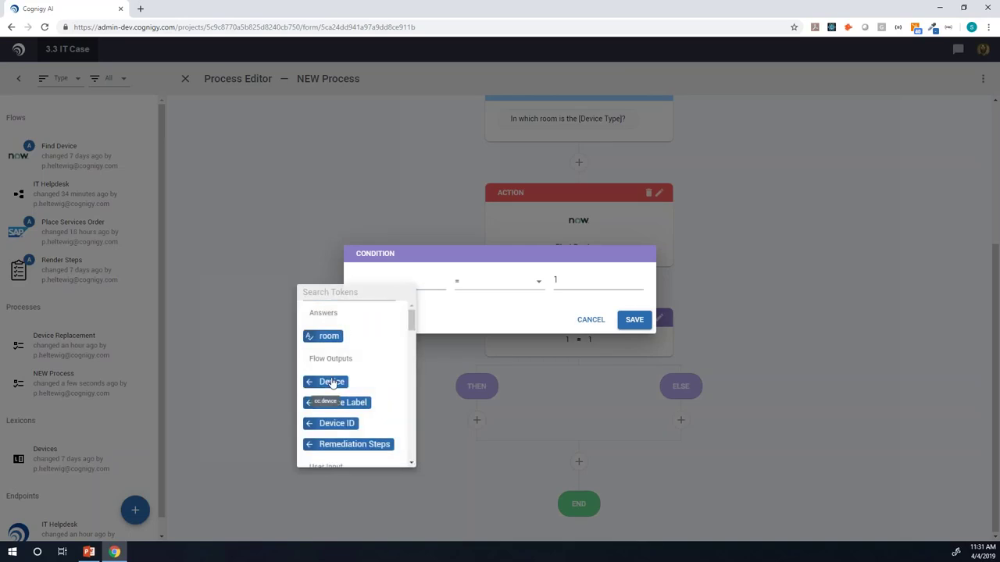
{"action": "left_click", "coordinate": [332, 382]}
{"action": "left_click", "coordinate": [490, 285]}
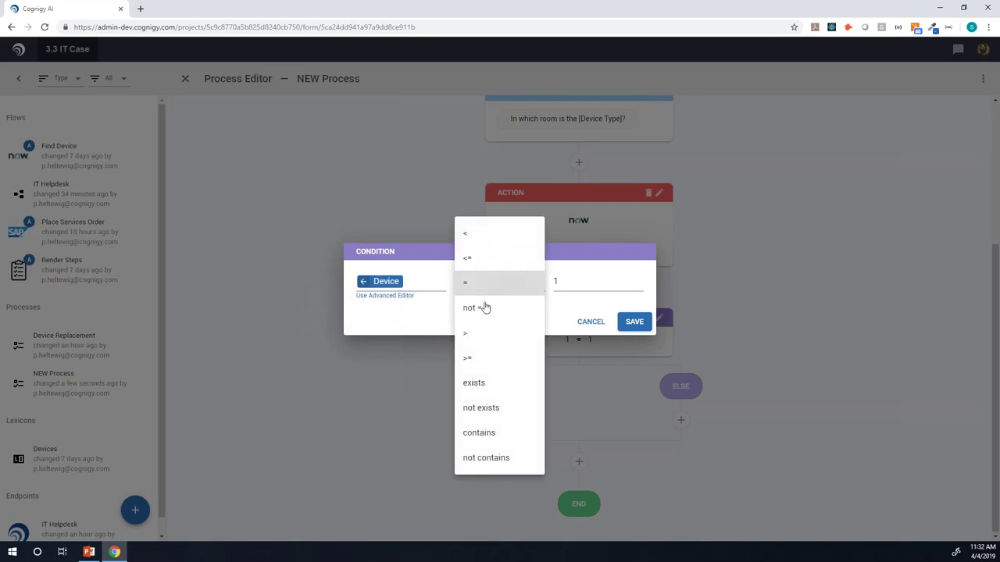
{"action": "left_click", "coordinate": [488, 391]}
{"action": "left_click", "coordinate": [631, 323]}
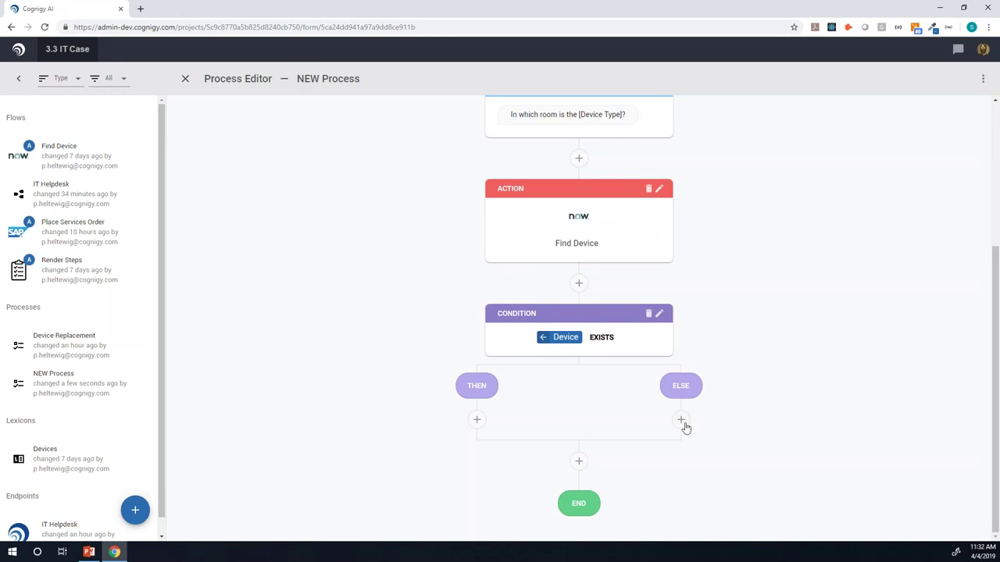
Step: Add a THEN-branch message beginning 'I found [Device Label] in room [room].'
{"action": "left_click", "coordinate": [476, 419]}
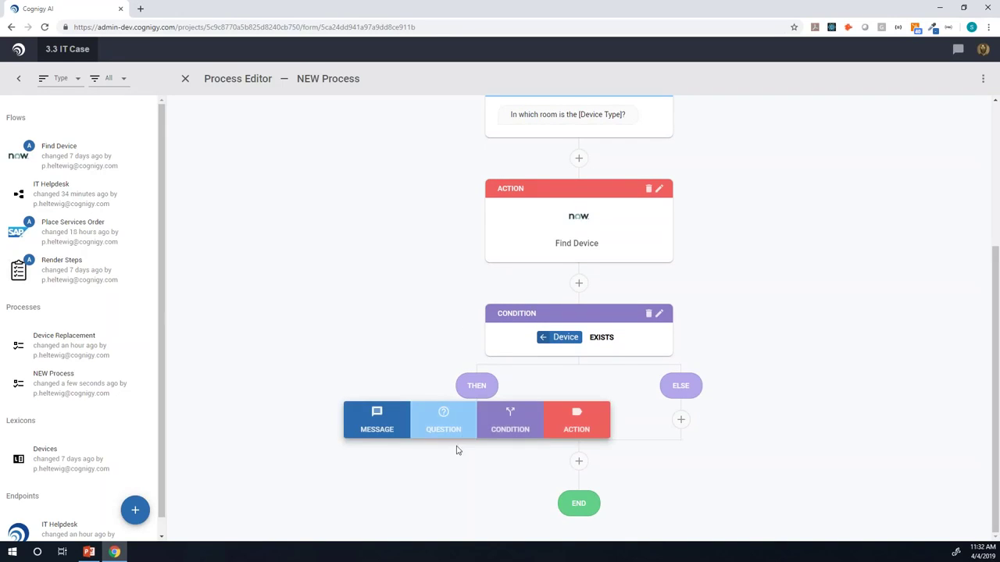
{"action": "left_click", "coordinate": [376, 430]}
{"action": "scroll", "coordinate": [411, 351], "scroll_direction": "down", "scroll_amount": 2}
{"action": "left_click", "coordinate": [461, 370]}
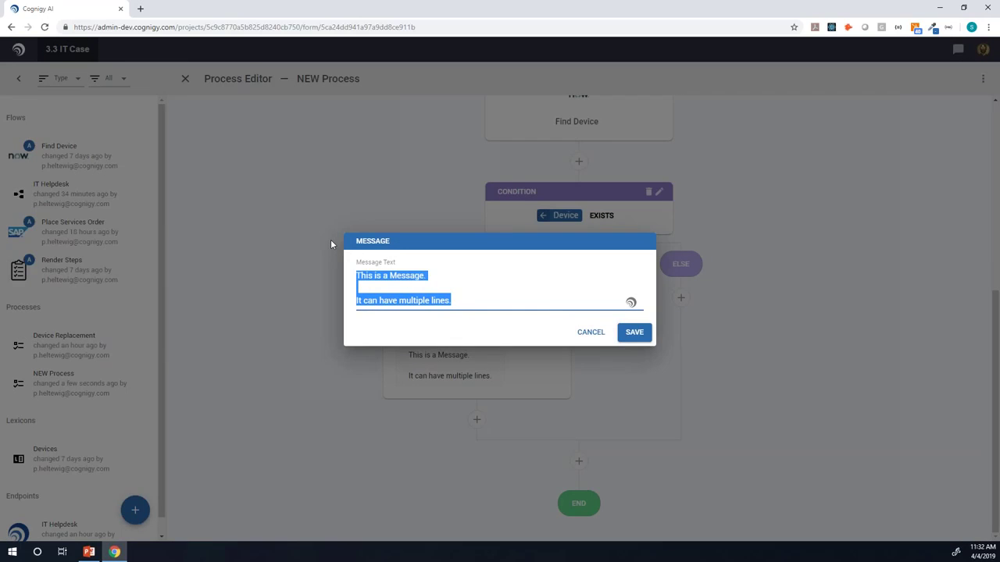
{"action": "type", "text": "I found"}
{"action": "key", "text": "ctrl+space"}
{"action": "left_click", "coordinate": [386, 409]}
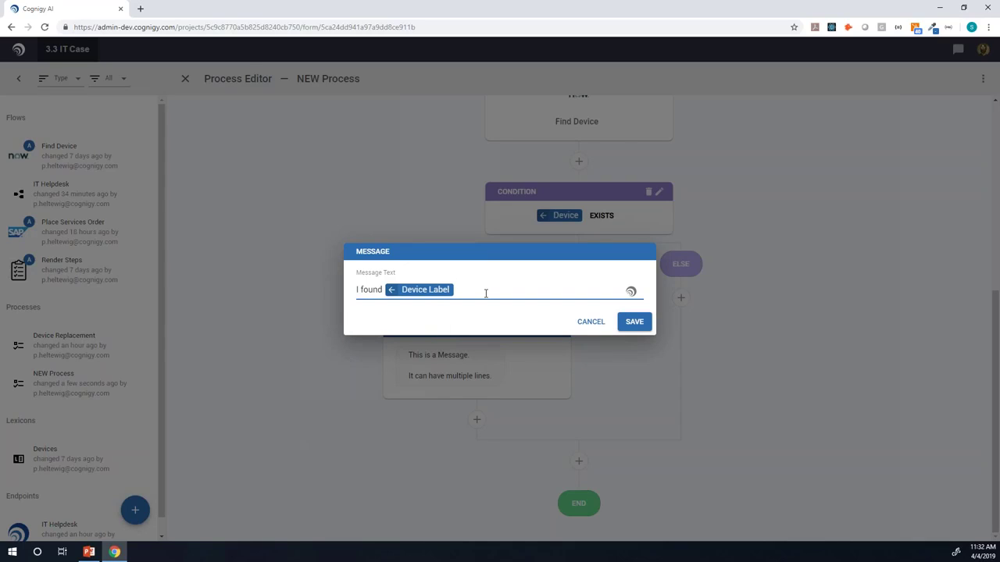
{"action": "type", "text": "in room"}
{"action": "key", "text": "ctrl+space"}
{"action": "left_click", "coordinate": [467, 348]}
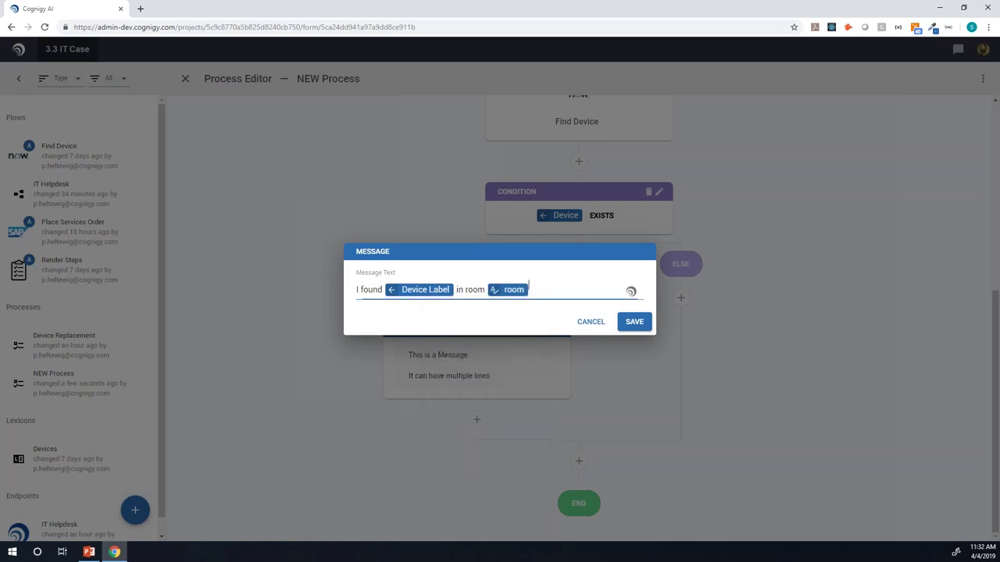
Step: Finish the message with 'Please try the following steps to fix your [Device Type]' and save
{"action": "type", "text": "Please try the following ste"}
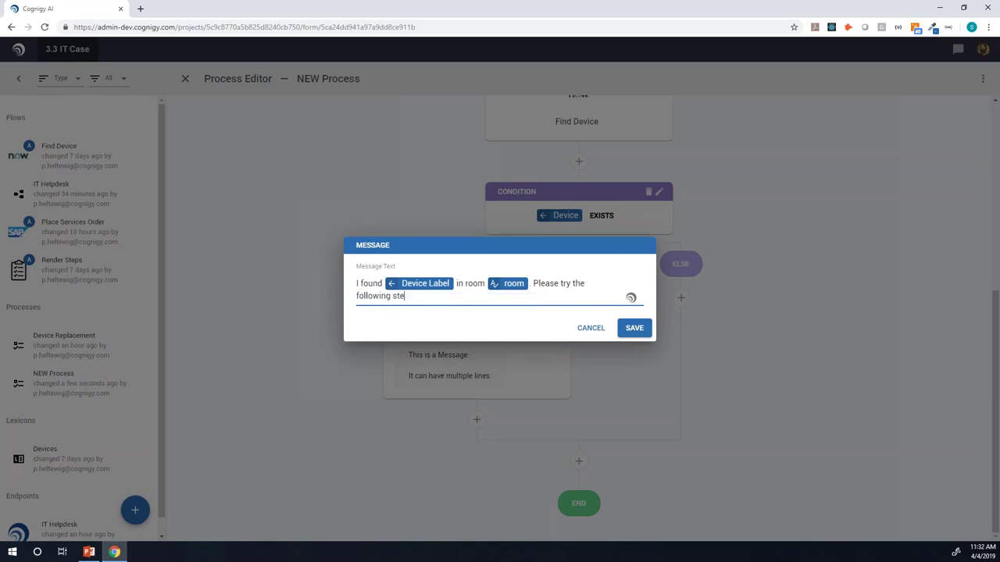
{"action": "type", "text": "ps to fix your"}
{"action": "key", "text": "ctrl+space"}
{"action": "type", "text": "de"}
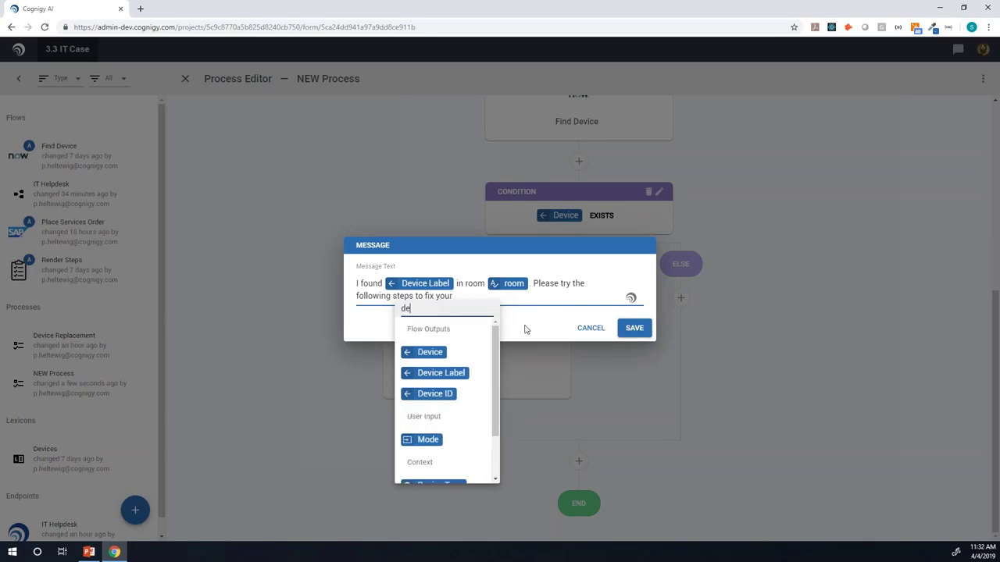
{"action": "scroll", "coordinate": [473, 446], "scroll_direction": "down", "scroll_amount": 2}
{"action": "left_click", "coordinate": [440, 427]}
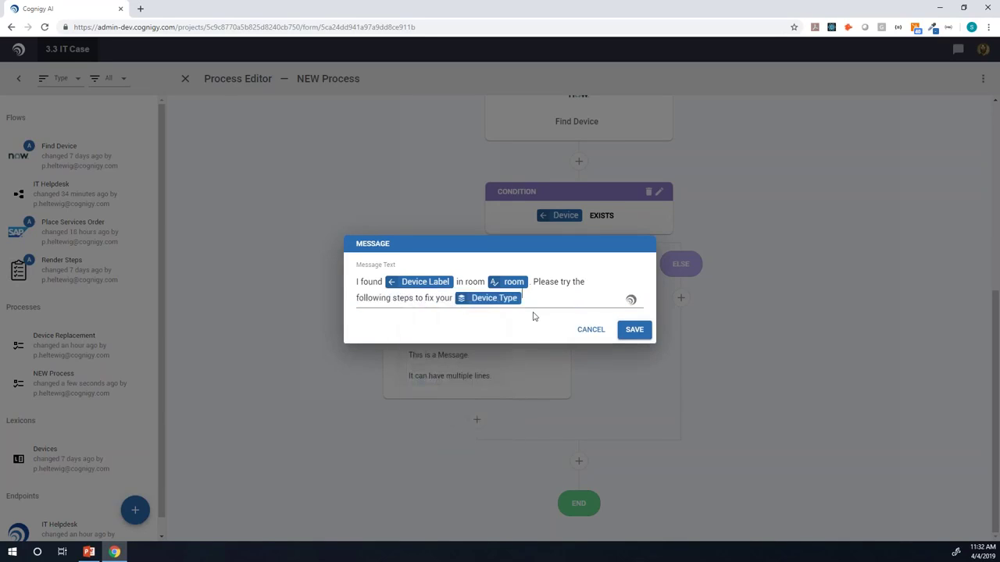
{"action": "left_click", "coordinate": [635, 329]}
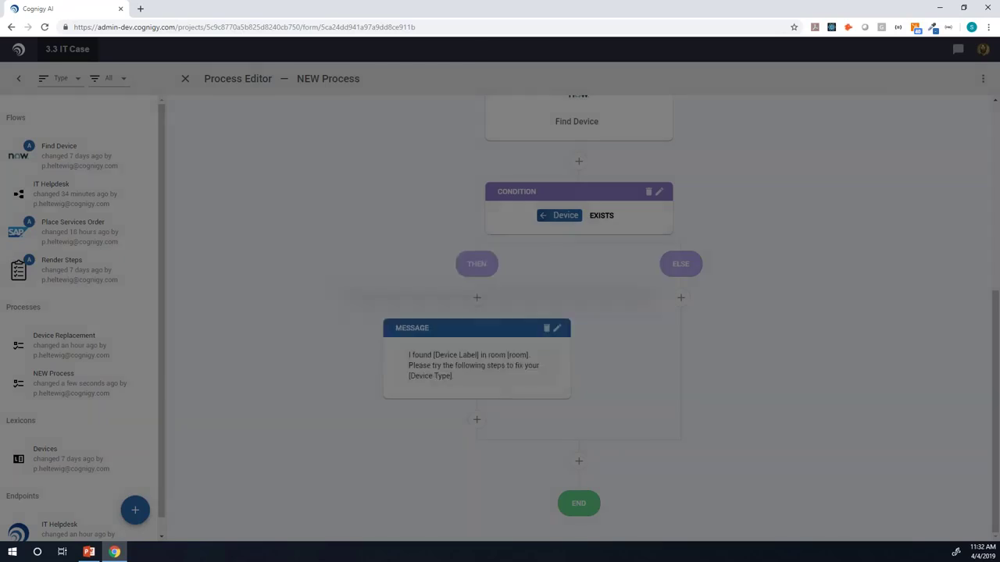
Step: Add a Render Steps action fed Remediation Steps as remediation and Device Label as Device Name
{"action": "left_click", "coordinate": [477, 423]}
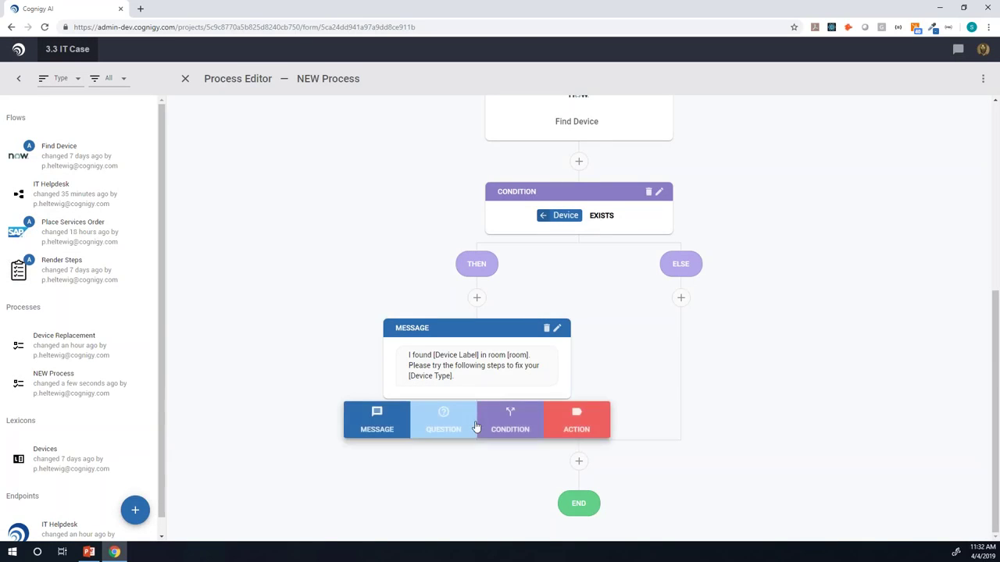
{"action": "left_click", "coordinate": [563, 427]}
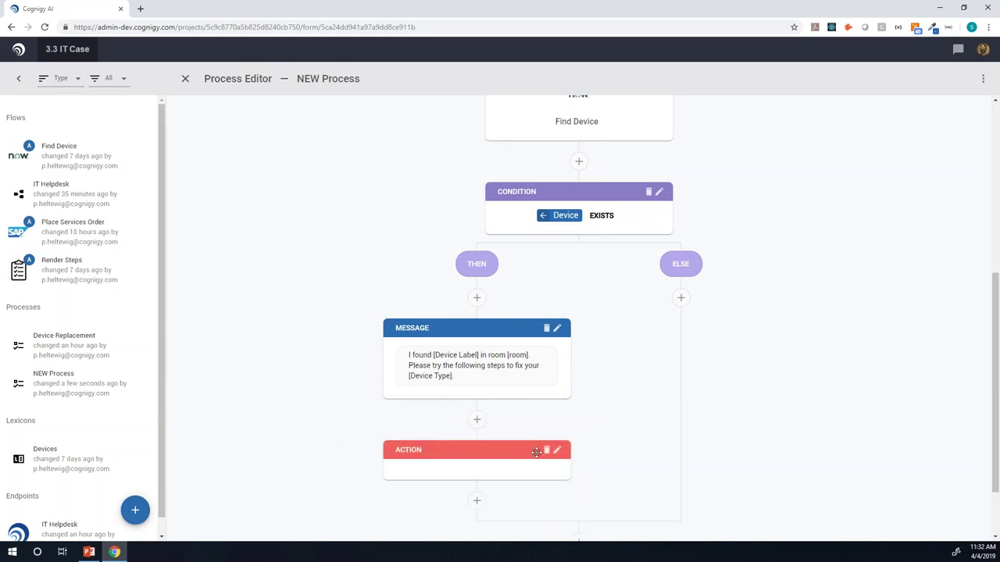
{"action": "scroll", "coordinate": [493, 417], "scroll_direction": "down", "scroll_amount": 1}
{"action": "left_click", "coordinate": [480, 400]}
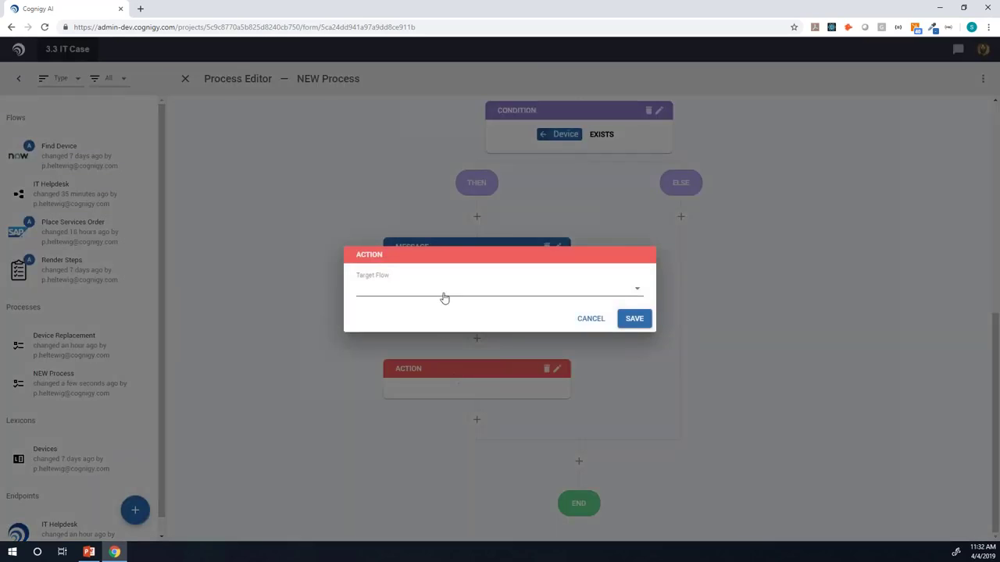
{"action": "left_click", "coordinate": [440, 295]}
{"action": "left_click", "coordinate": [418, 339]}
{"action": "left_click", "coordinate": [395, 290]}
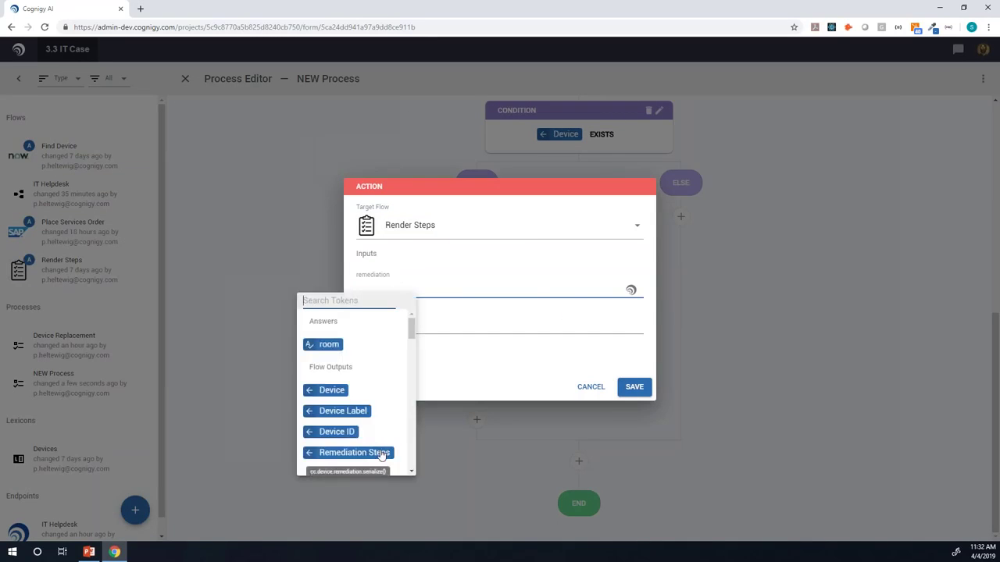
{"action": "left_click", "coordinate": [384, 452]}
{"action": "left_click", "coordinate": [391, 328]}
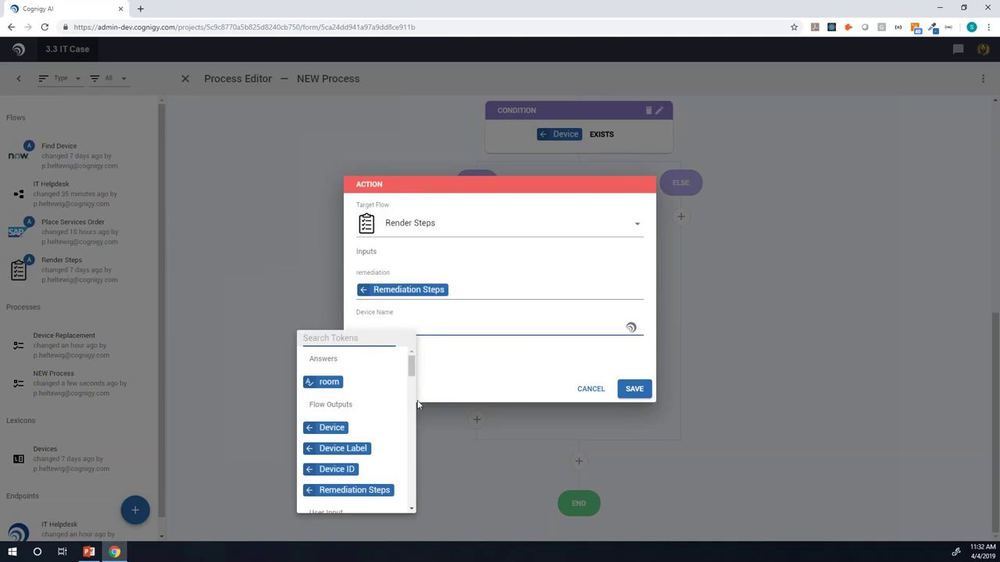
{"action": "left_click", "coordinate": [365, 450]}
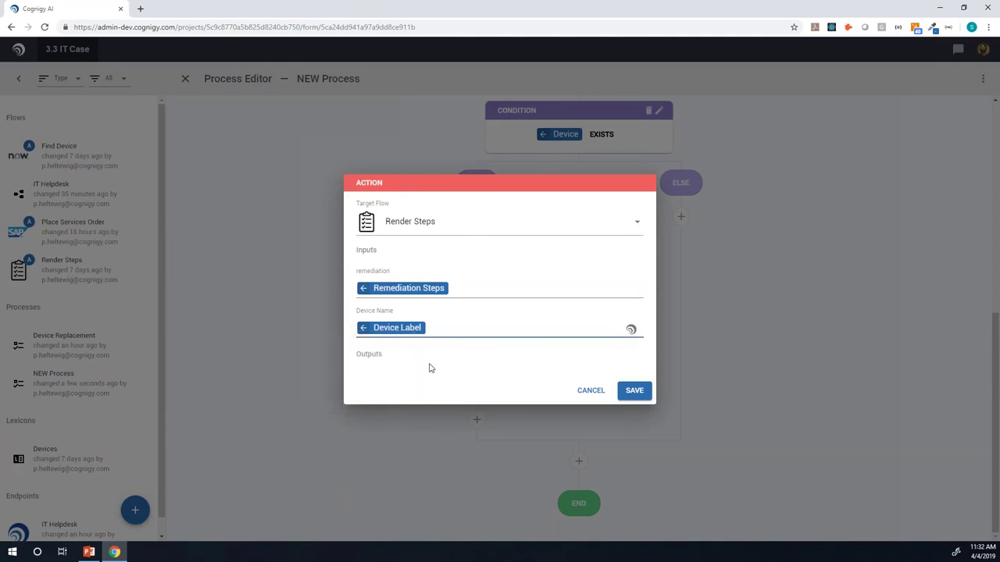
{"action": "left_click", "coordinate": [629, 393]}
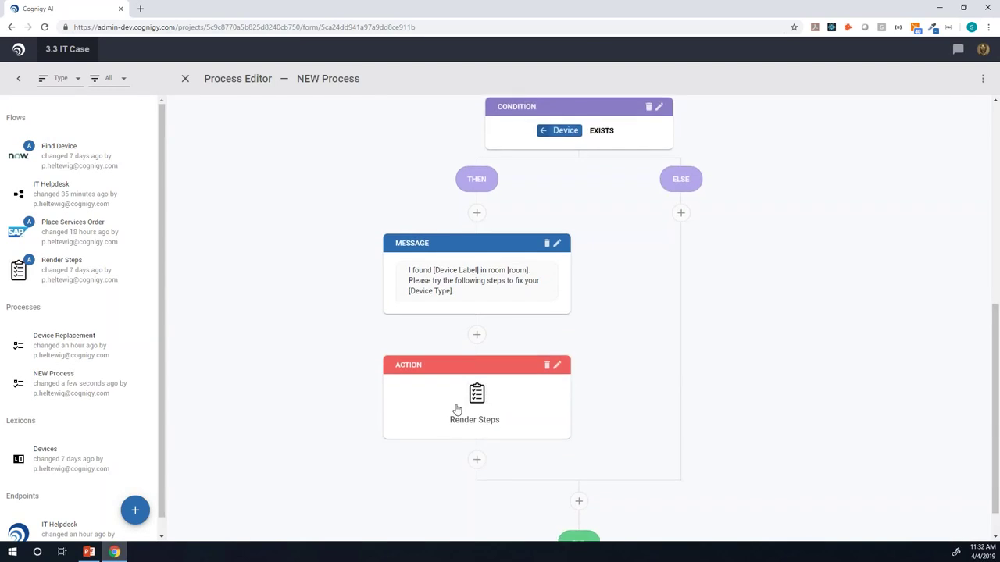
Step: Add a Yes or No question step after the Render Steps action
{"action": "left_click", "coordinate": [478, 421]}
{"action": "left_click", "coordinate": [451, 429]}
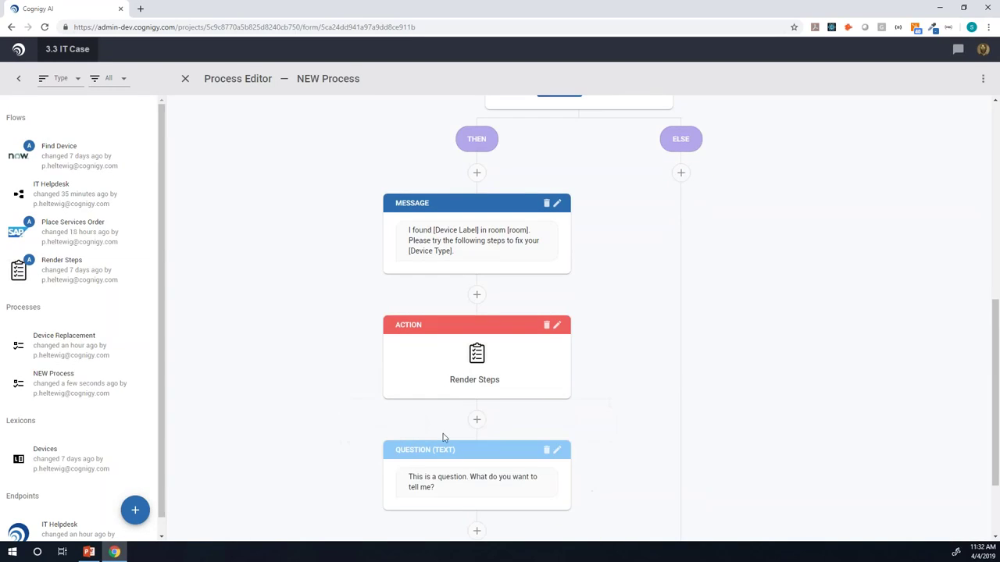
{"action": "left_click", "coordinate": [453, 487]}
{"action": "left_click", "coordinate": [415, 138]}
{"action": "left_click", "coordinate": [401, 109]}
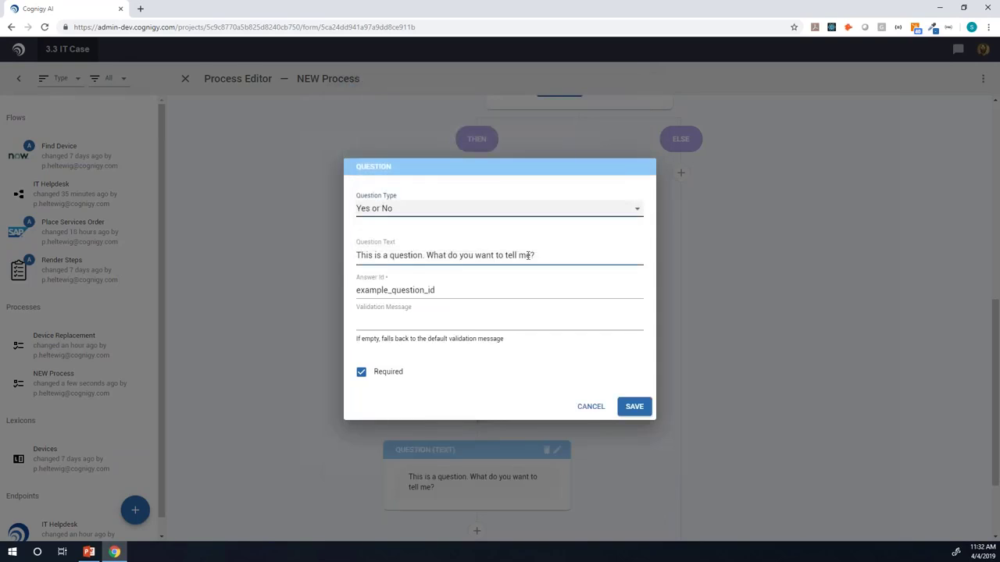
Step: Have it ask 'Does your [Device Type] work now?' with answer id fixed, and save
{"action": "left_click_drag", "start_coordinate": [528, 256], "coordinate": [296, 225]}
{"action": "type", "text": "Does your"}
{"action": "key", "text": "ctrl+space"}
{"action": "type", "text": "de"}
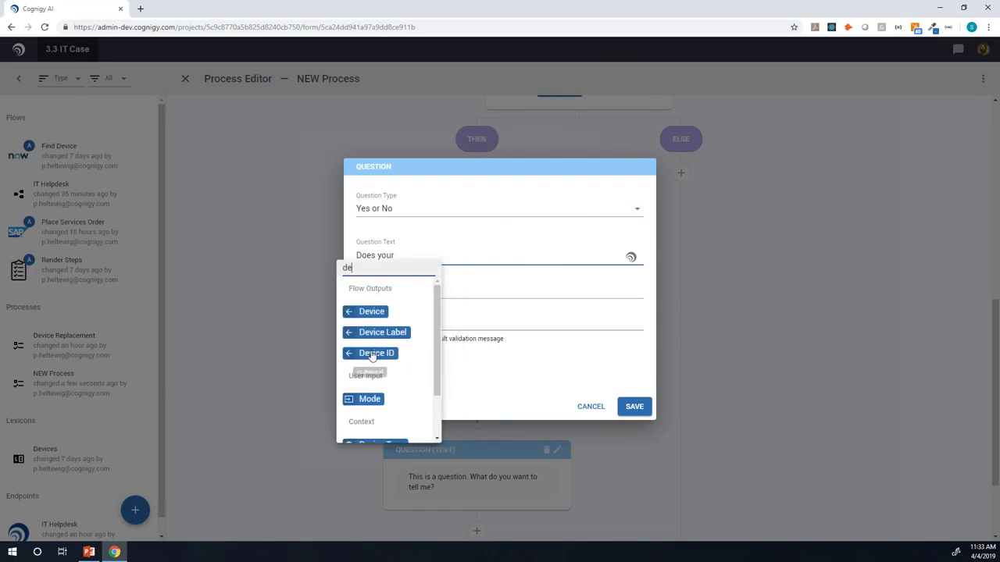
{"action": "scroll", "coordinate": [372, 357], "scroll_direction": "down", "scroll_amount": 1}
{"action": "left_click", "coordinate": [381, 386]}
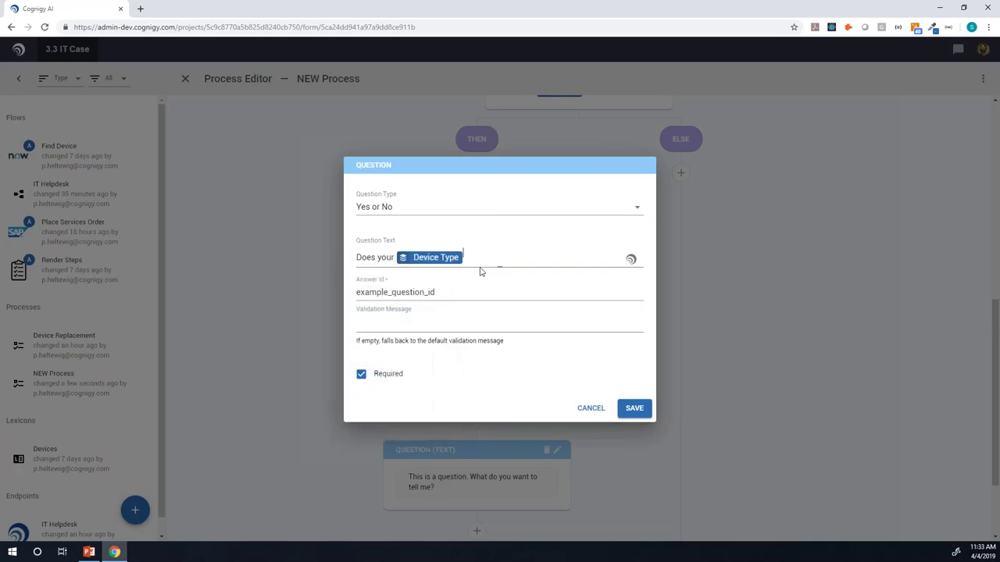
{"action": "type", "text": "k now?"}
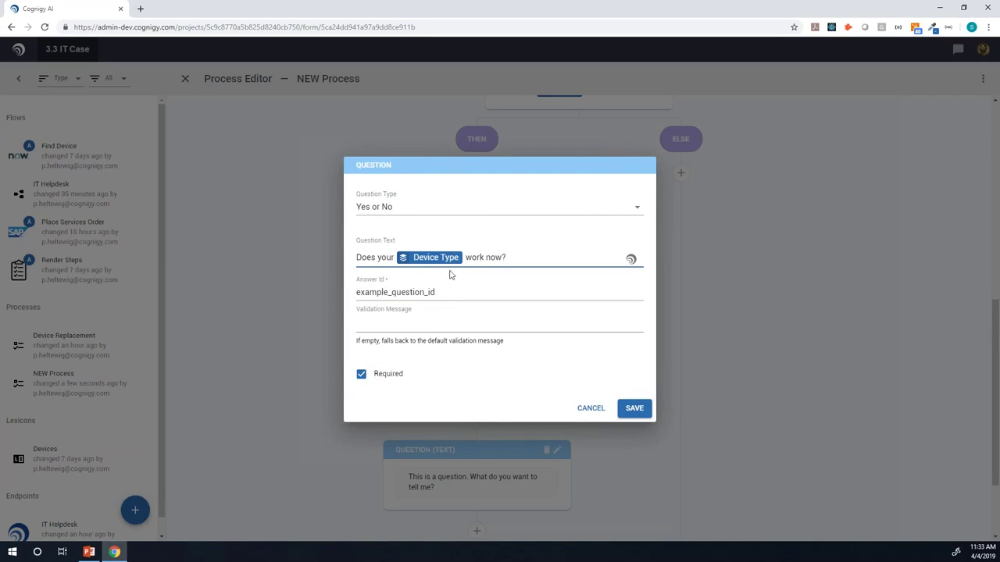
{"action": "left_click_drag", "start_coordinate": [451, 292], "coordinate": [312, 280]}
{"action": "key", "text": "BackSpace"}
{"action": "type", "text": "fixed"}
{"action": "left_click", "coordinate": [635, 408]}
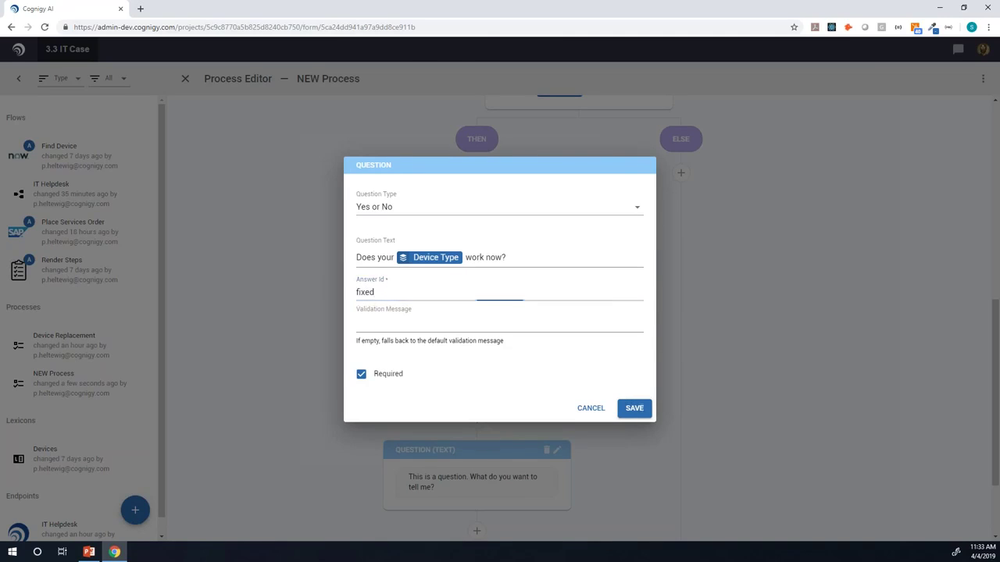
{"action": "left_click", "coordinate": [477, 420]}
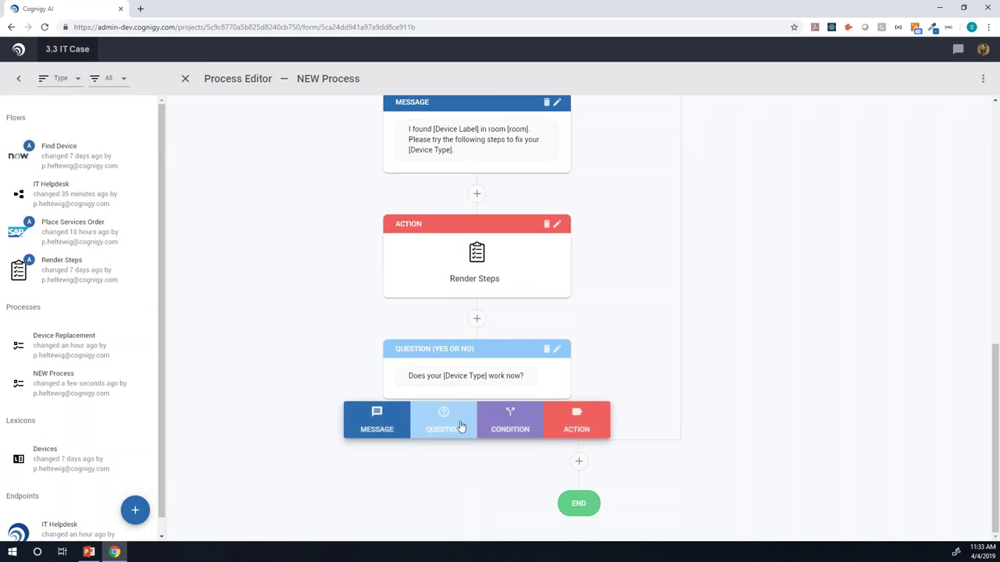
Step: Add a Condition after the question checking whether the fixed answer exists
{"action": "left_click", "coordinate": [506, 431]}
{"action": "scroll", "coordinate": [478, 344], "scroll_direction": "down", "scroll_amount": 2}
{"action": "left_click", "coordinate": [479, 336]}
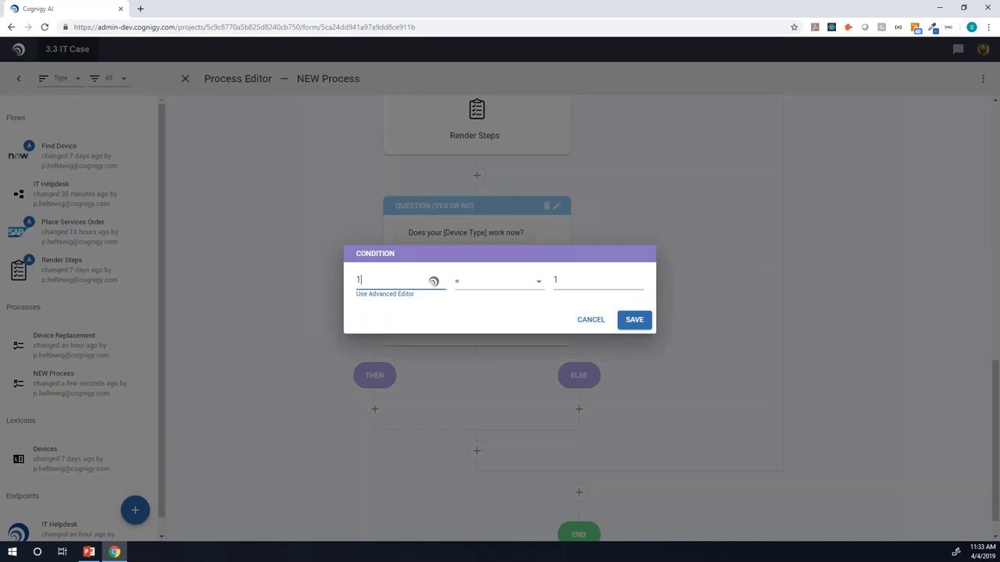
{"action": "left_click", "coordinate": [434, 281]}
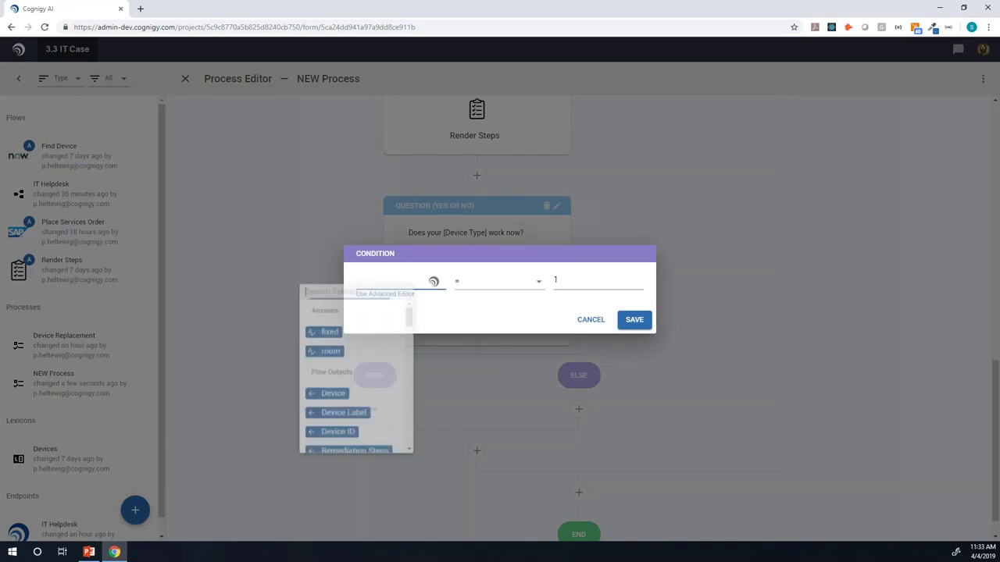
{"action": "left_click", "coordinate": [328, 336]}
{"action": "left_click", "coordinate": [506, 283]}
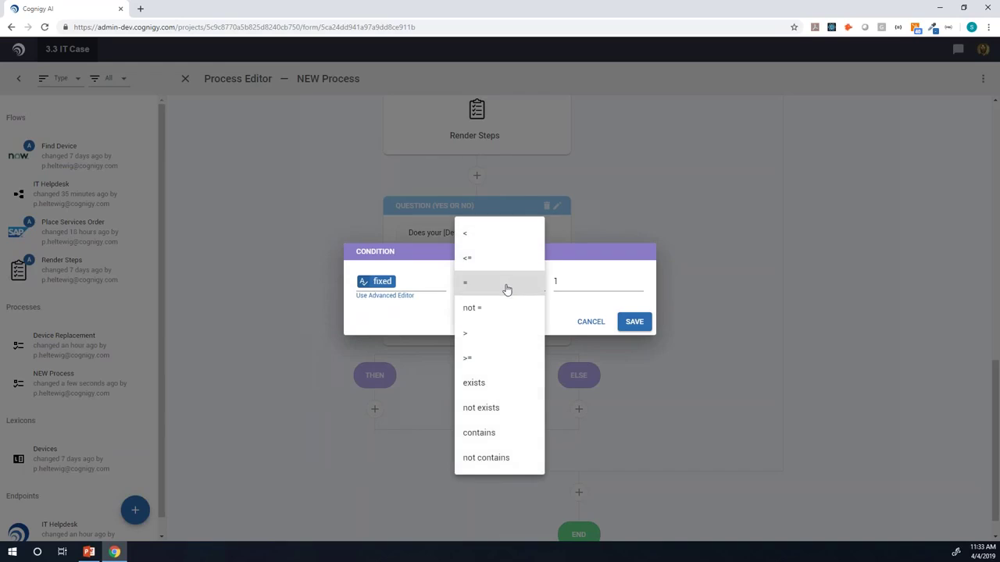
{"action": "left_click", "coordinate": [496, 382]}
{"action": "left_click", "coordinate": [633, 322]}
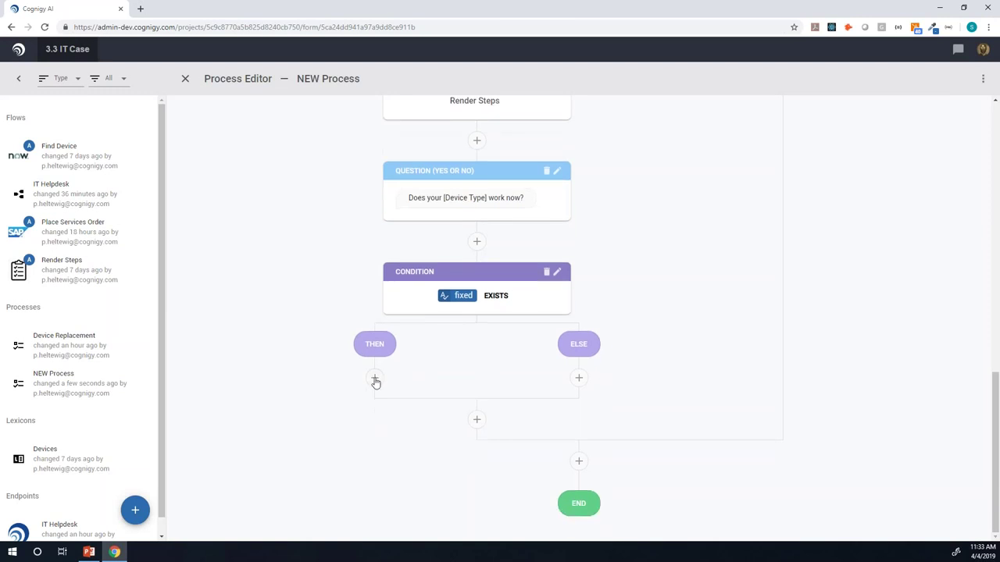
Step: Put a message saying 'Ok great.' in the condition's THEN branch
{"action": "left_click", "coordinate": [375, 380]}
{"action": "left_click", "coordinate": [298, 383]}
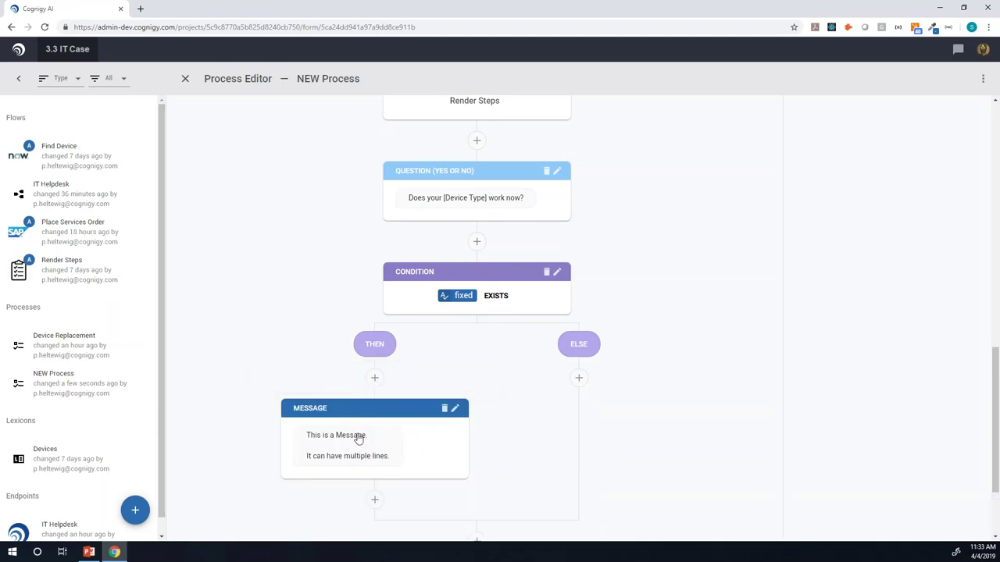
{"action": "left_click", "coordinate": [357, 436]}
{"action": "left_click_drag", "start_coordinate": [474, 299], "coordinate": [201, 187]}
{"action": "type", "text": "Ok great"}
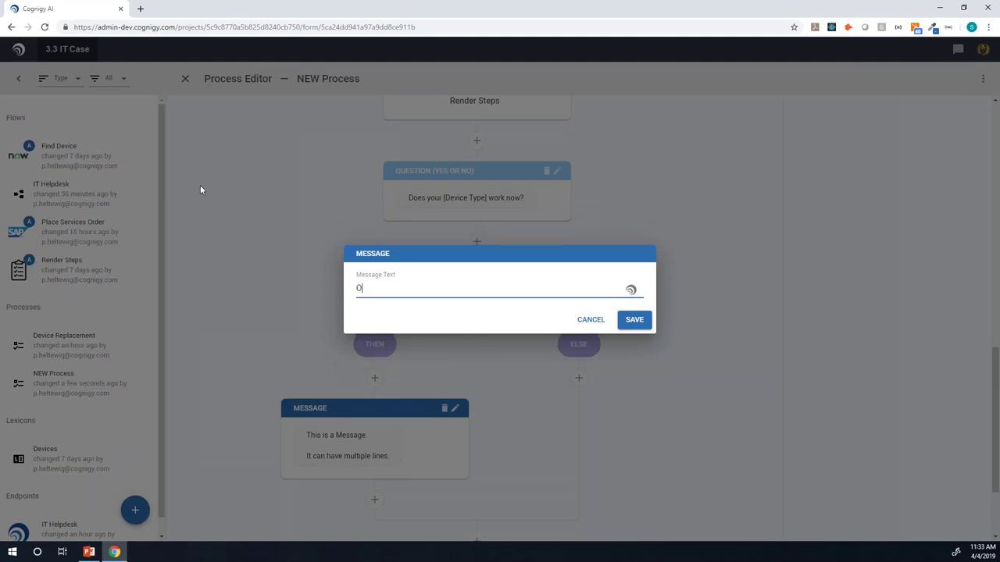
{"action": "left_click", "coordinate": [634, 319]}
{"action": "left_click", "coordinate": [578, 378]}
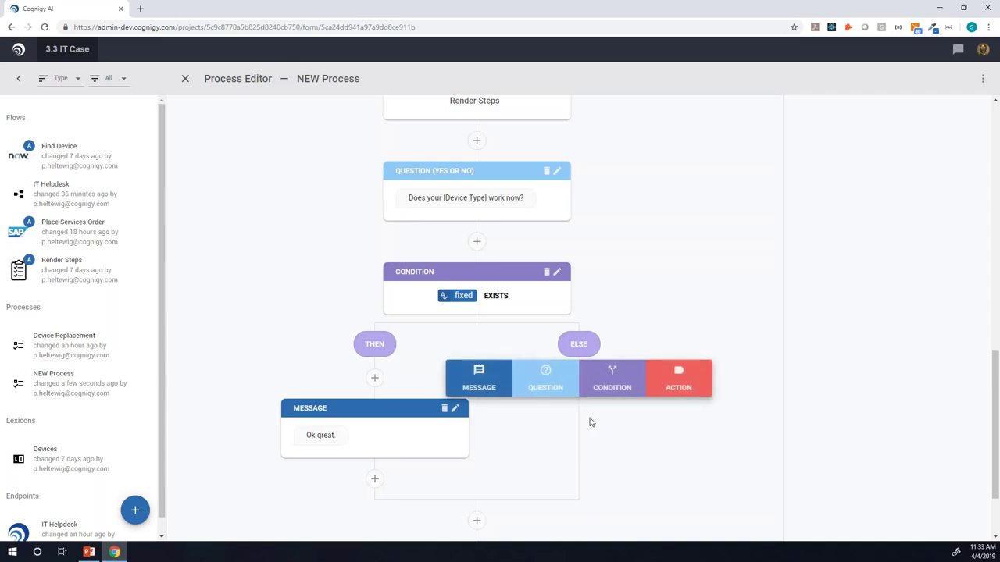
Step: Add an ELSE-branch action running Place Services Order with the Device ID token as input
{"action": "left_click", "coordinate": [672, 384]}
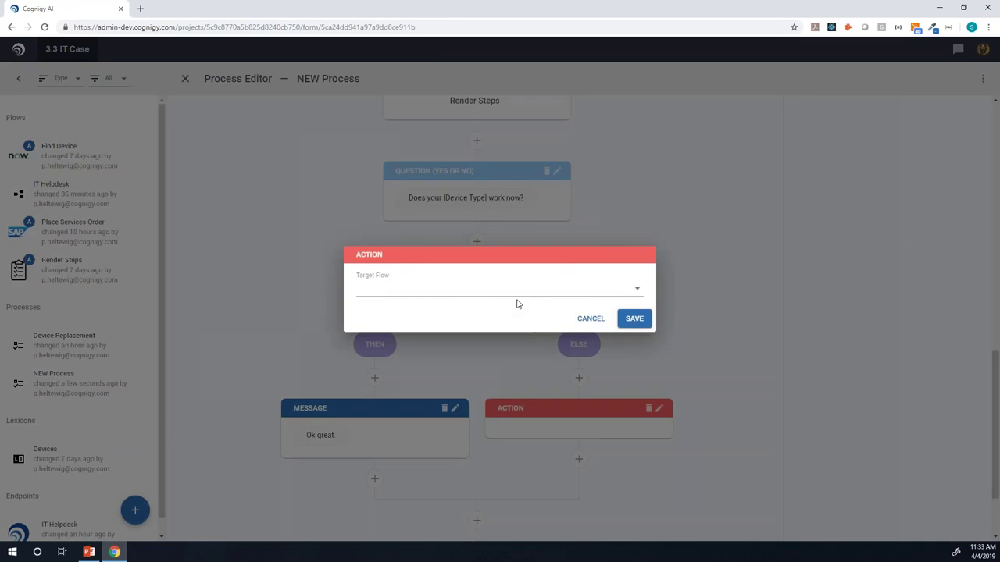
{"action": "left_click", "coordinate": [514, 291]}
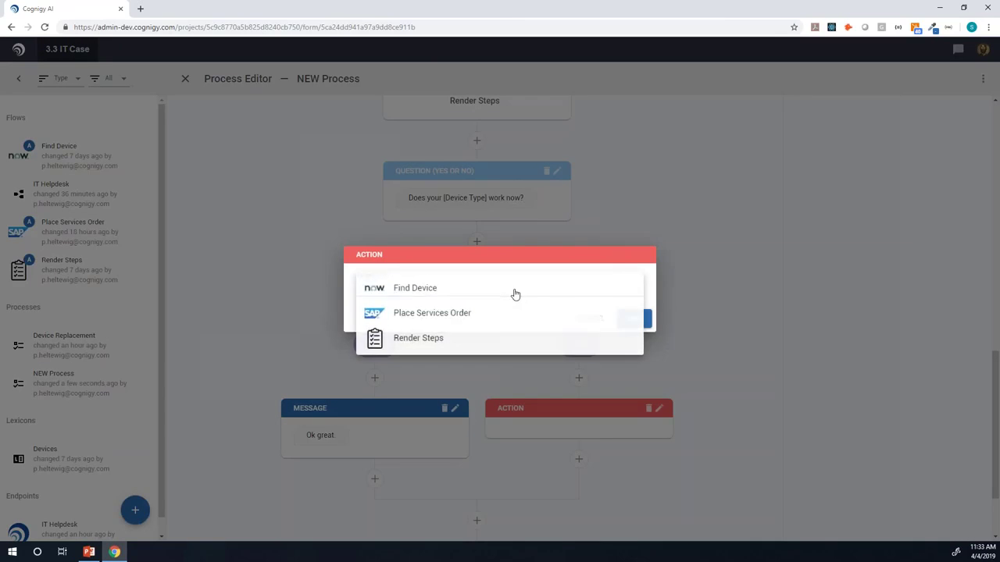
{"action": "left_click", "coordinate": [438, 316]}
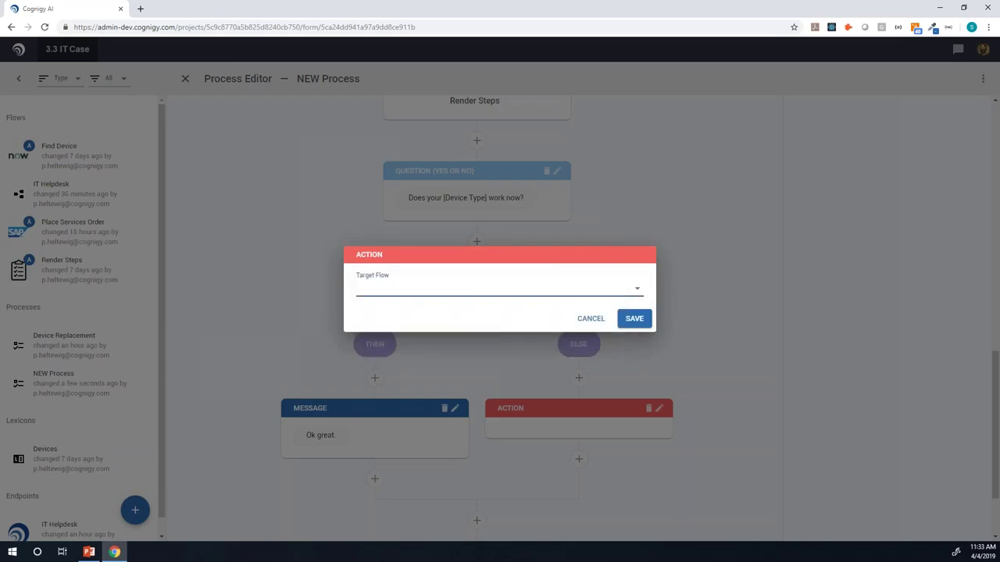
{"action": "right_click", "coordinate": [413, 296]}
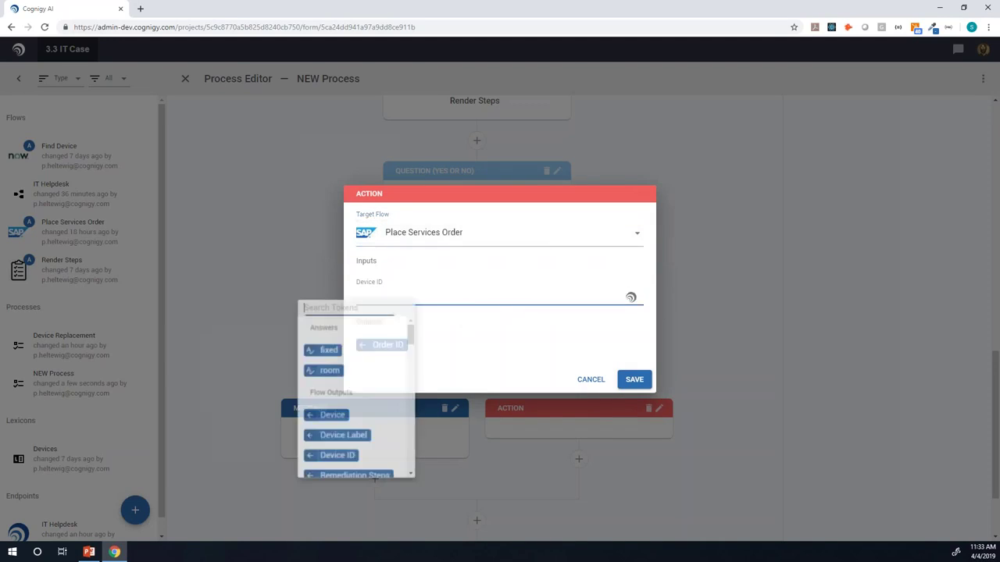
{"action": "left_click", "coordinate": [336, 460]}
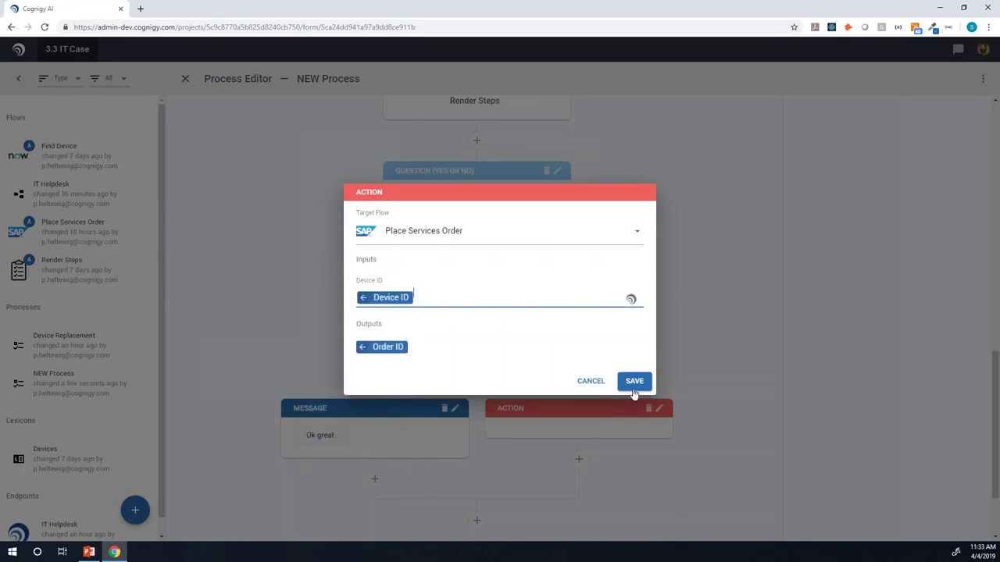
{"action": "left_click", "coordinate": [634, 380]}
{"action": "scroll", "coordinate": [600, 459], "scroll_direction": "down", "scroll_amount": 2}
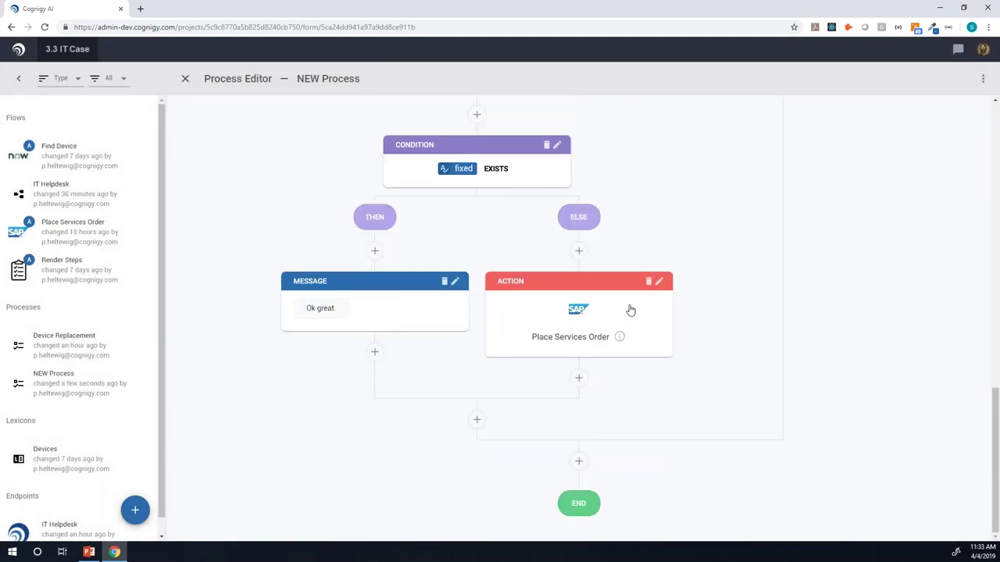
{"action": "left_click", "coordinate": [631, 311]}
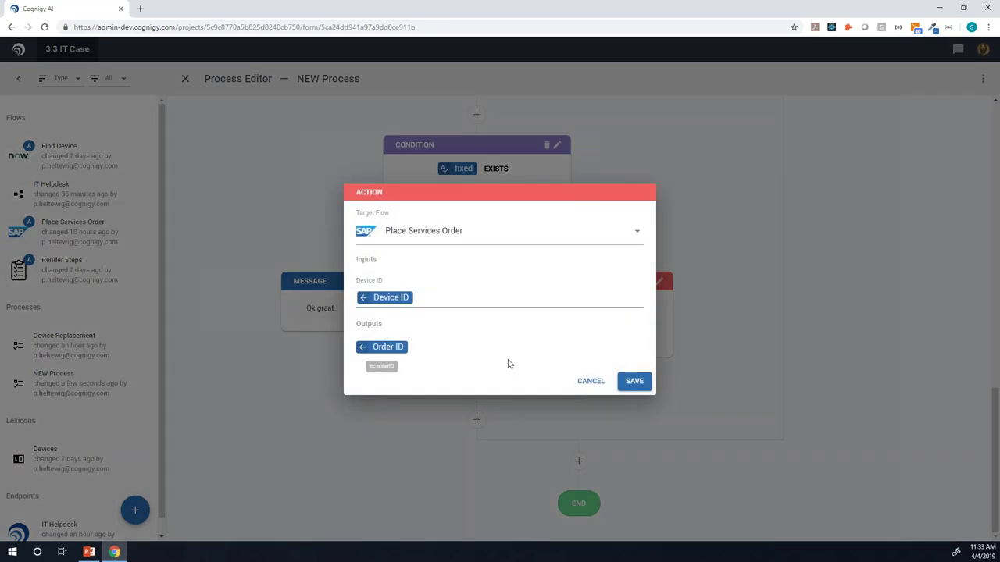
{"action": "left_click", "coordinate": [634, 382]}
{"action": "left_click", "coordinate": [579, 378]}
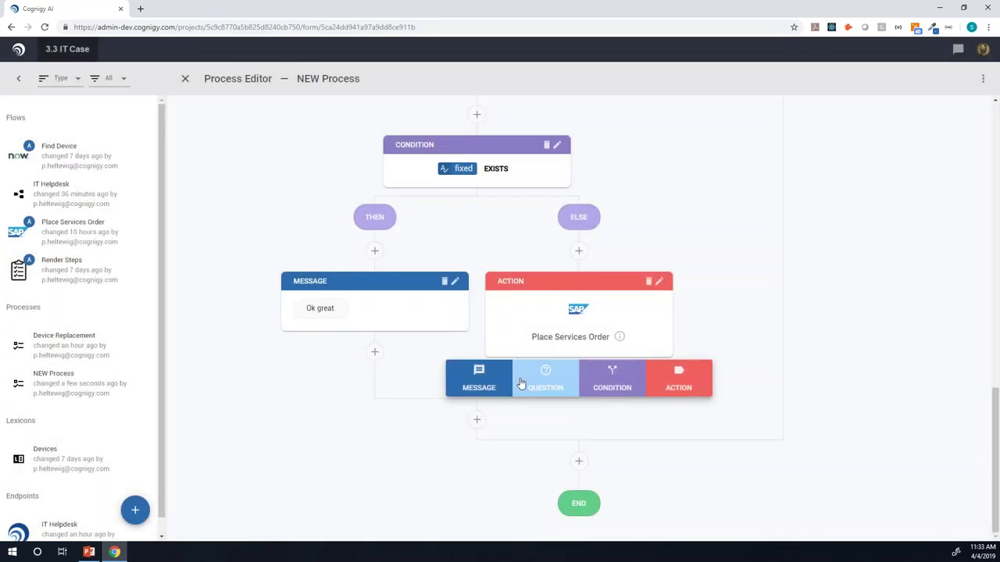
Step: Add a message after the order action reading 'We have a services order with ID [Order ID]'
{"action": "left_click", "coordinate": [512, 383]}
{"action": "left_click", "coordinate": [571, 449]}
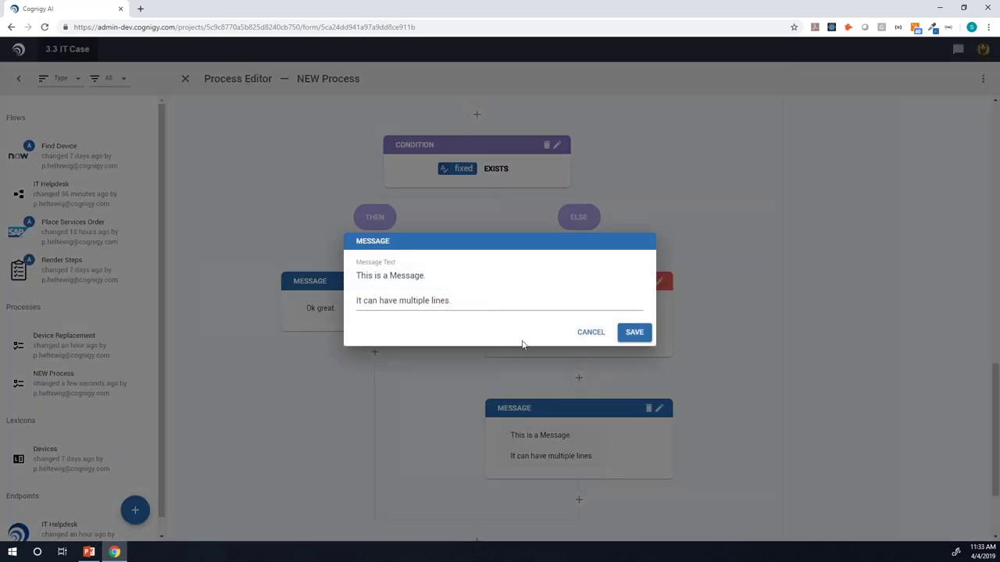
{"action": "key", "text": "ctrl+a"}
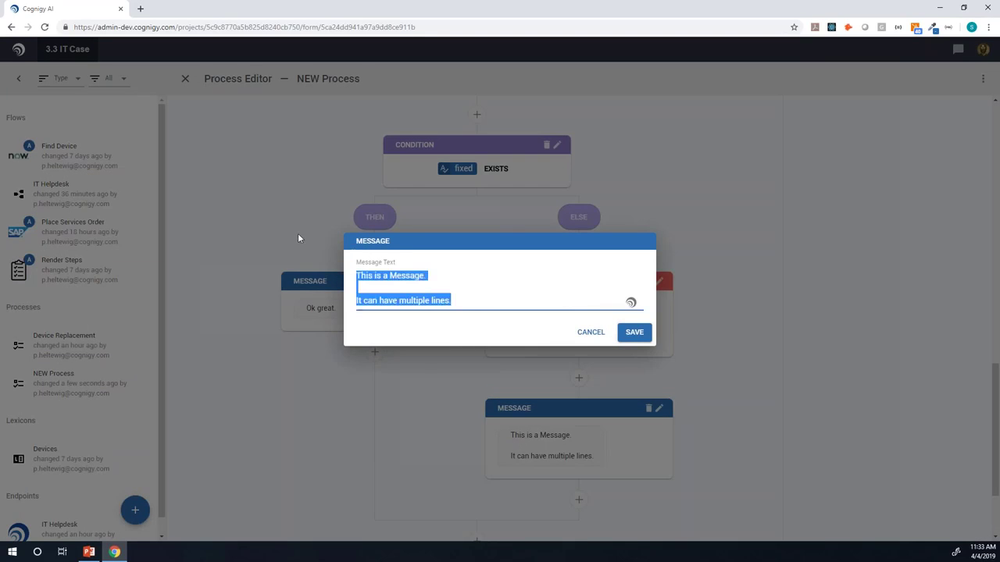
{"action": "type", "text": "We have p"}
{"action": "key", "text": "BackSpace"}
{"action": "type", "text": "a "}
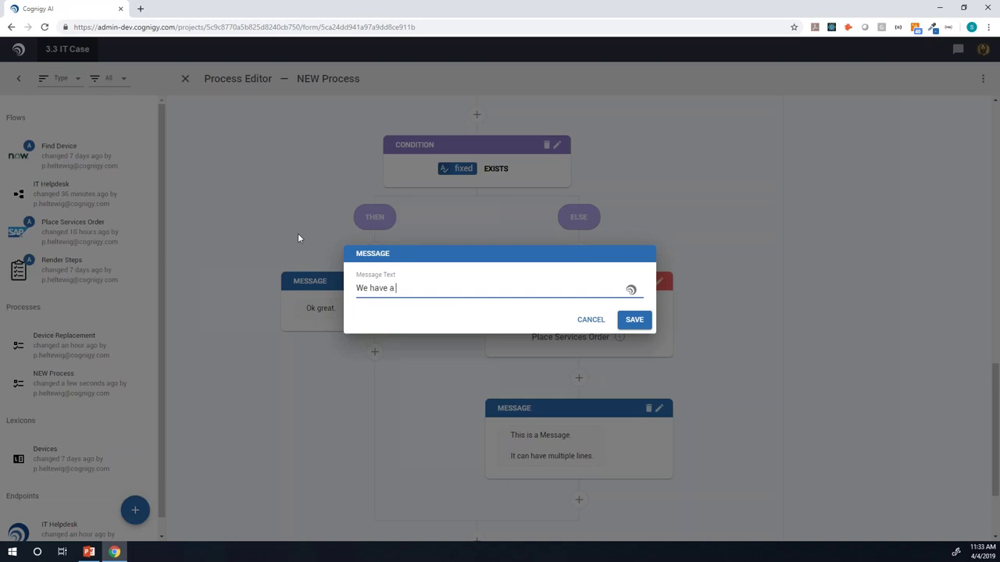
{"action": "type", "text": "services order with ID"}
{"action": "key", "text": "ctrl+space"}
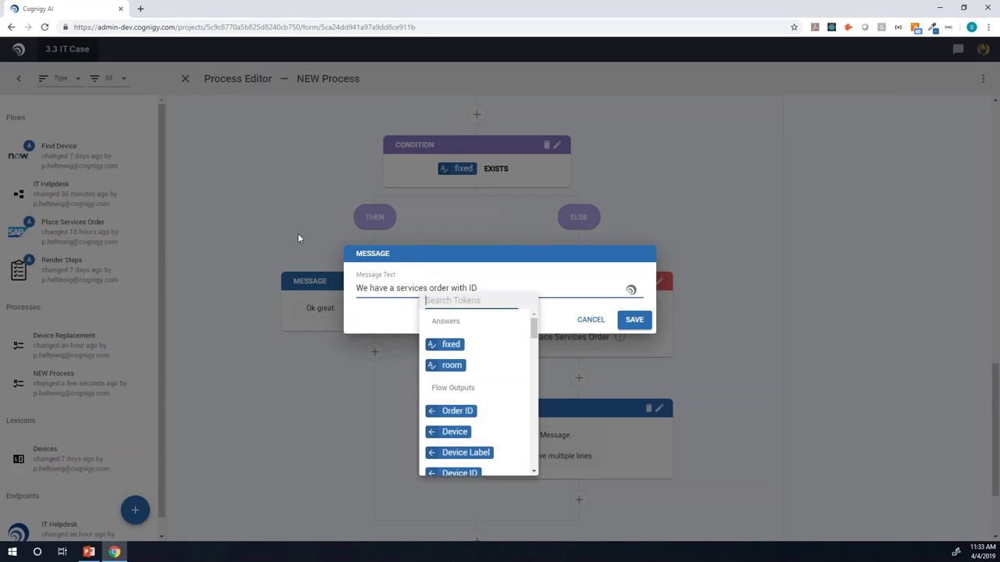
{"action": "scroll", "coordinate": [477, 398], "scroll_direction": "down", "scroll_amount": 5}
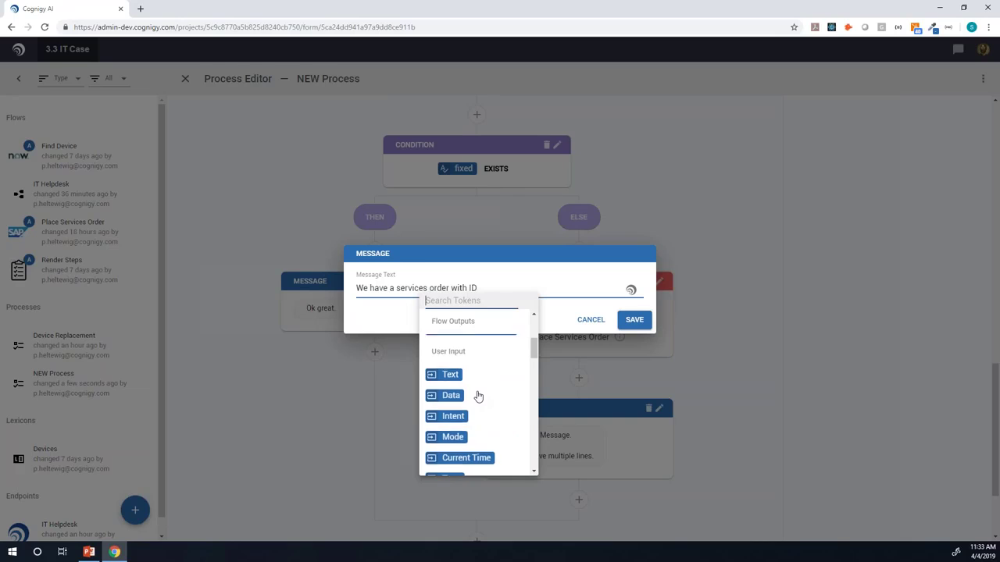
{"action": "scroll", "coordinate": [475, 390], "scroll_direction": "up", "scroll_amount": 4}
{"action": "left_click", "coordinate": [457, 372]}
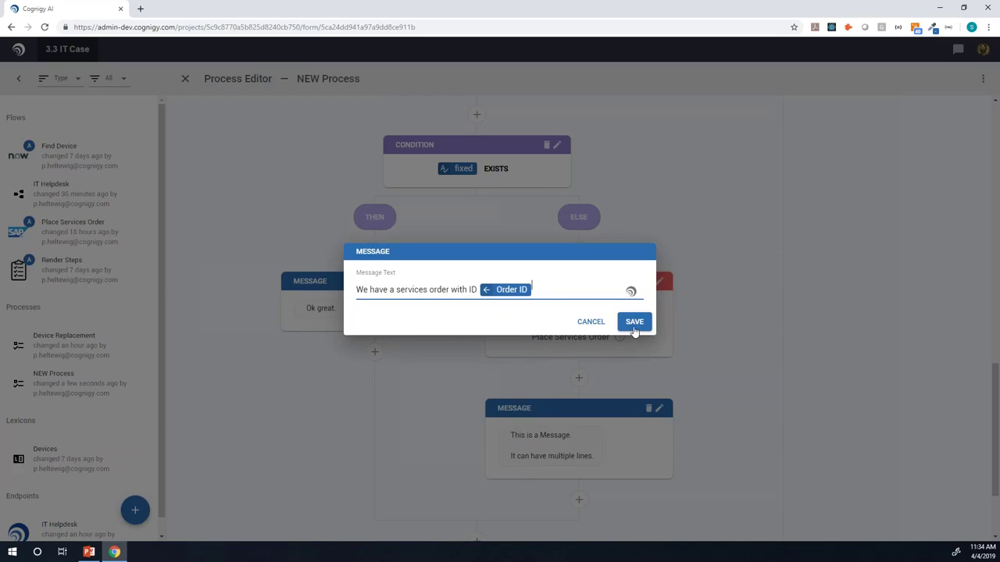
{"action": "left_click", "coordinate": [634, 321]}
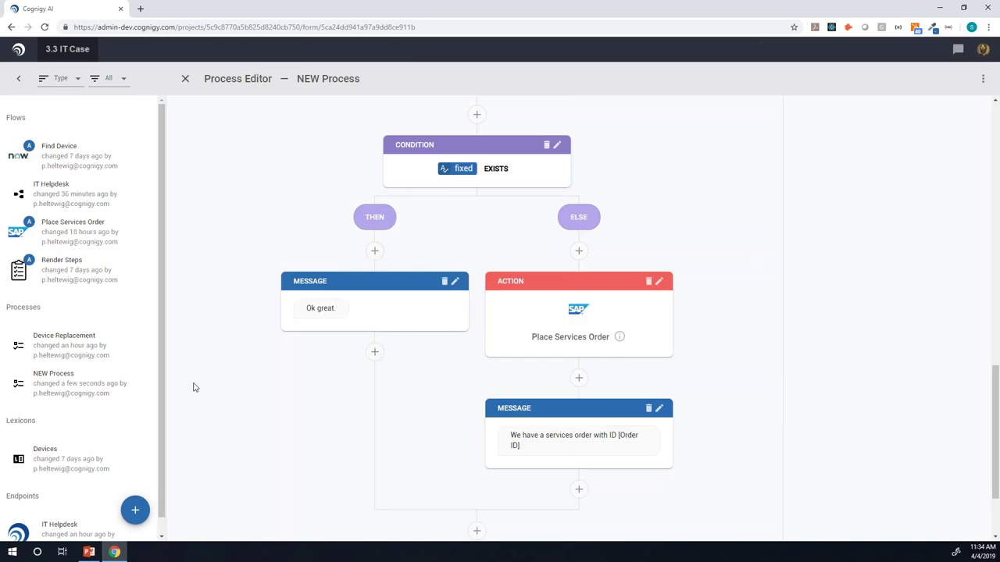
{"action": "scroll", "coordinate": [167, 395], "scroll_direction": "down", "scroll_amount": 1}
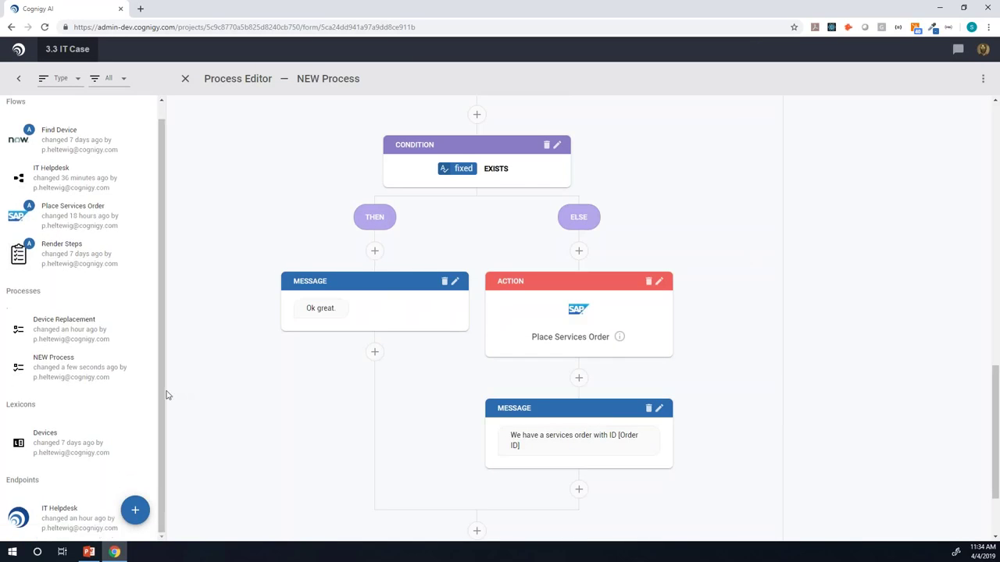
Step: Launch the IT Helpdesk endpoint's webchat and start a conversation
{"action": "left_click", "coordinate": [63, 517]}
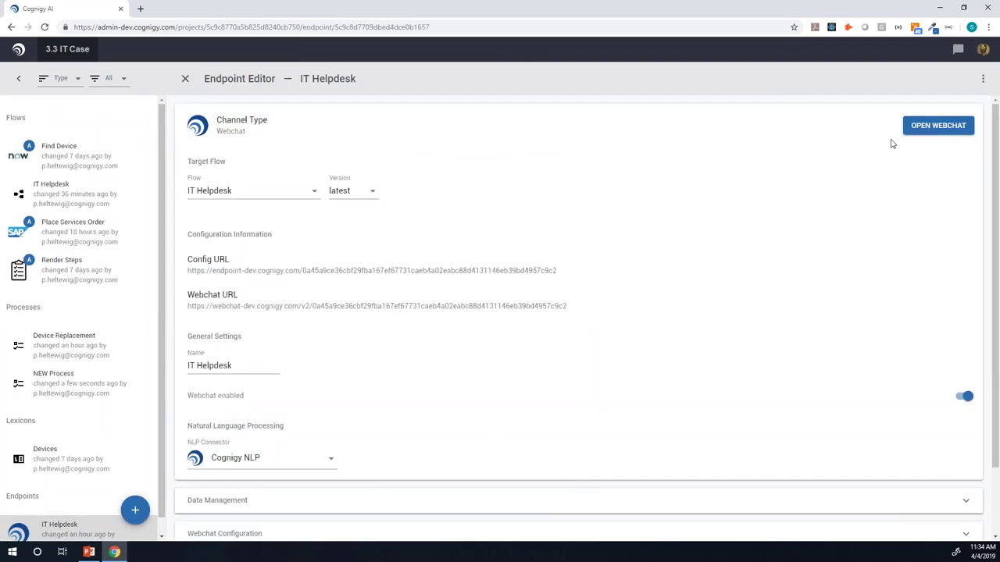
{"action": "left_click", "coordinate": [922, 129]}
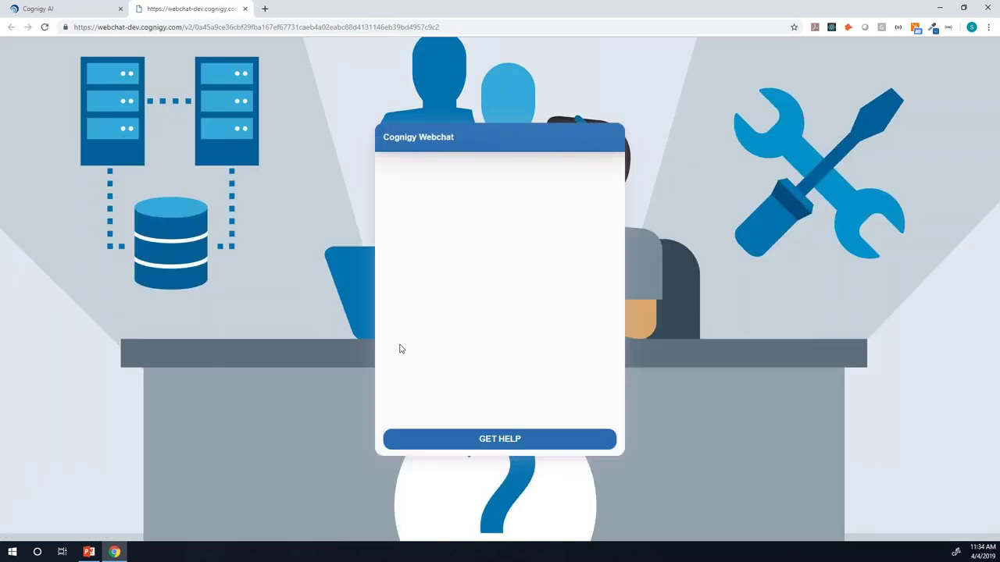
{"action": "left_click", "coordinate": [453, 433]}
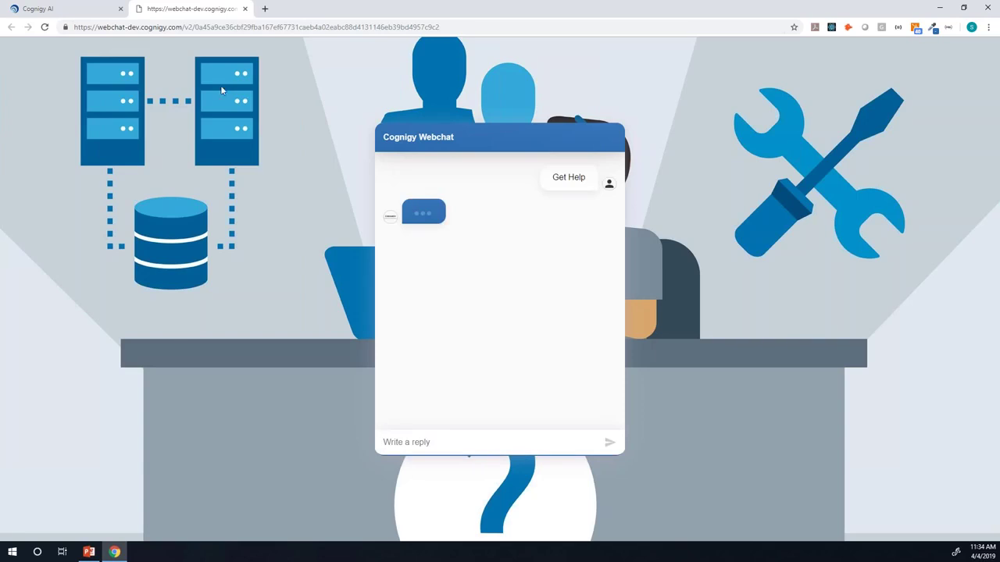
Step: Reload the webchat with a ?user= parameter holding the user's e-mail appended to the address
{"action": "left_click", "coordinate": [462, 29]}
{"action": "left_click", "coordinate": [465, 30]}
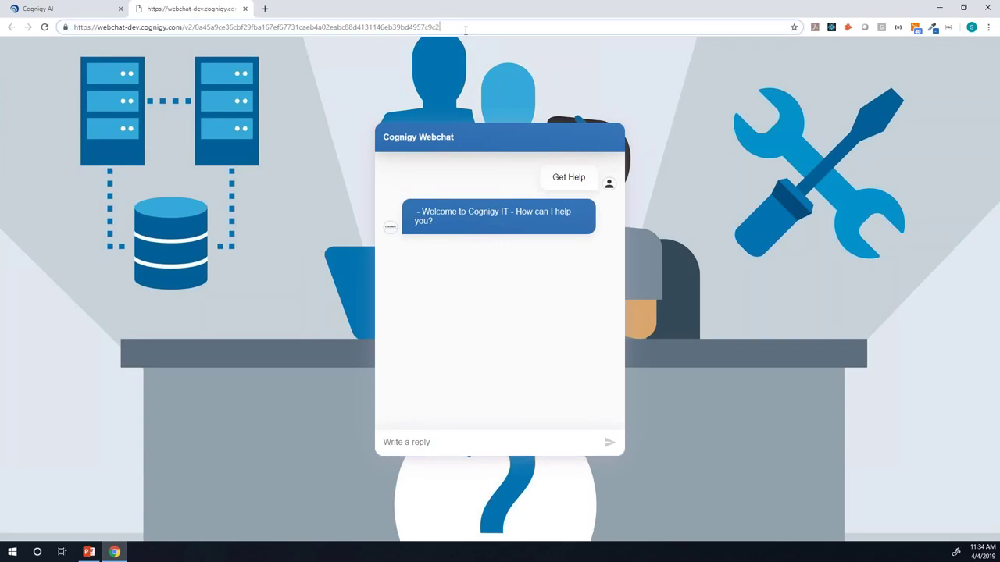
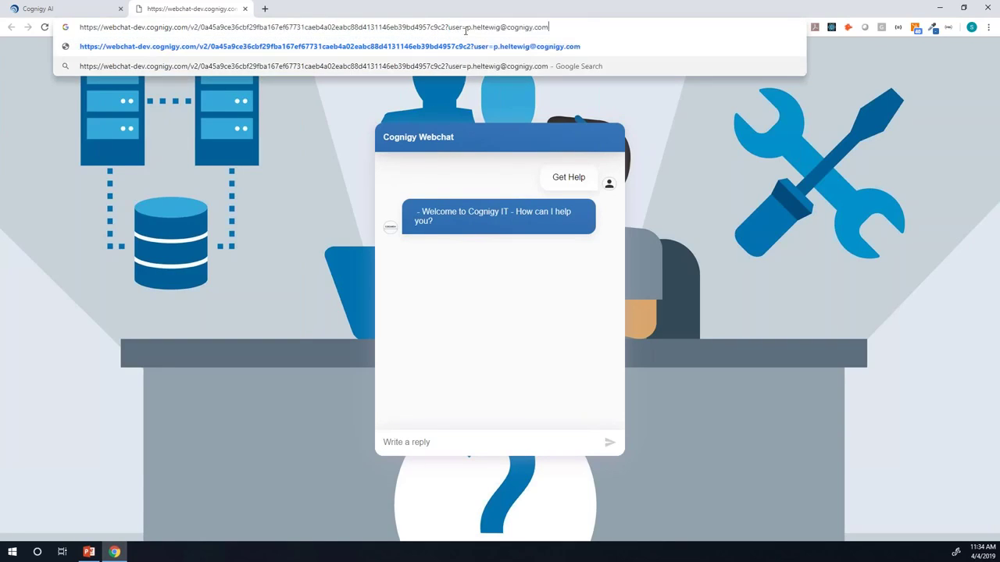
{"action": "key", "text": "Return"}
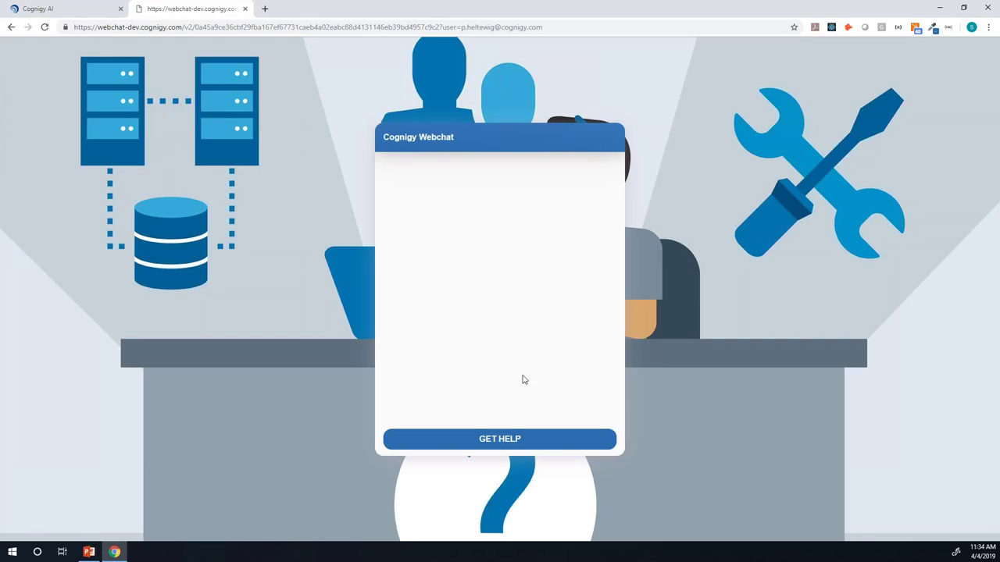
Step: Report 'my printer doesnt work' in room 'Hr 112', then answer thumbs-down to get an order ID
{"action": "left_click", "coordinate": [518, 439]}
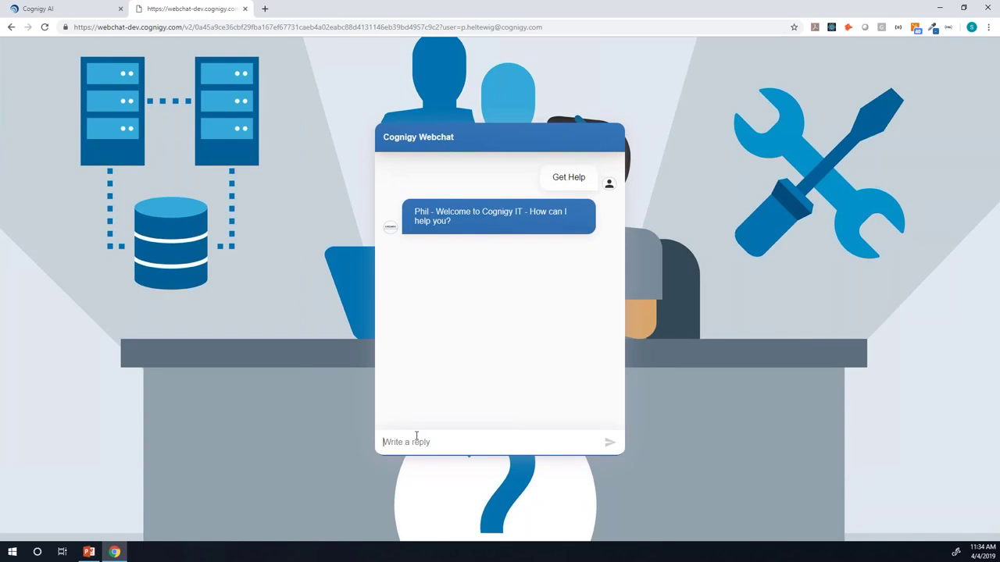
{"action": "type", "text": "my printer doesnt work"}
{"action": "key", "text": "Return"}
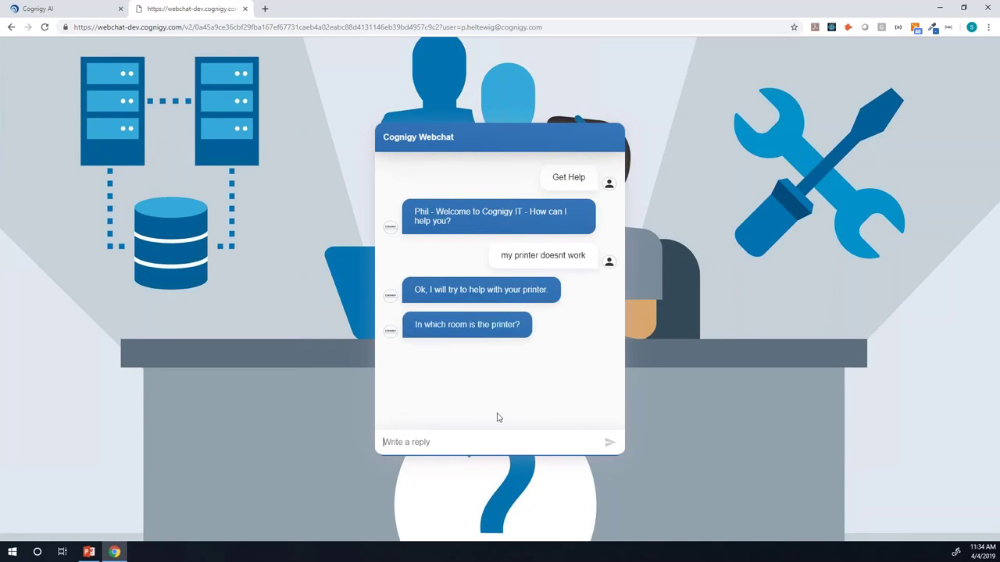
{"action": "type", "text": "Hr 112"}
{"action": "key", "text": "Return"}
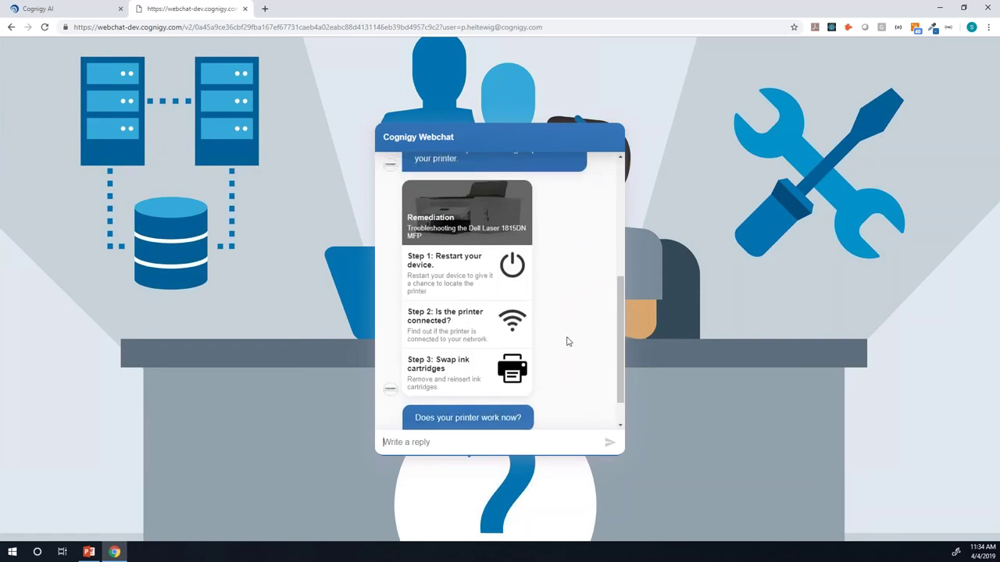
{"action": "scroll", "coordinate": [566, 342], "scroll_direction": "up", "scroll_amount": 2}
{"action": "scroll", "coordinate": [568, 341], "scroll_direction": "up", "scroll_amount": 1}
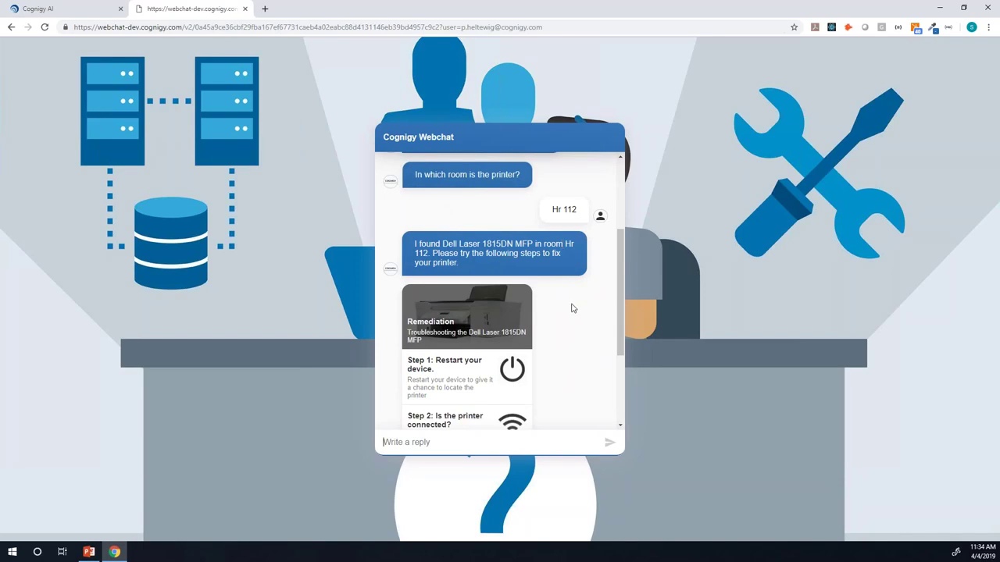
{"action": "scroll", "coordinate": [551, 258], "scroll_direction": "down", "scroll_amount": 4}
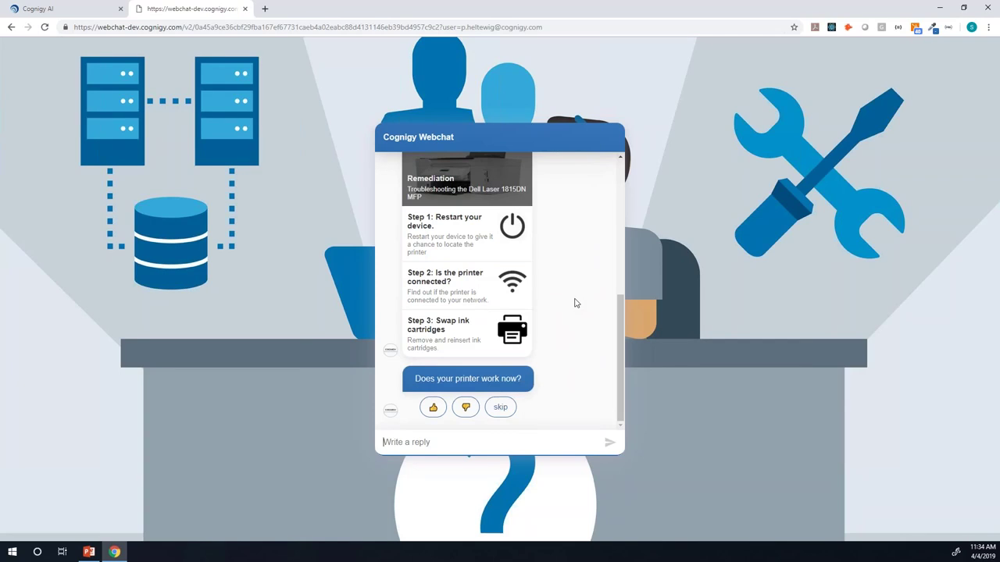
{"action": "left_click", "coordinate": [469, 408]}
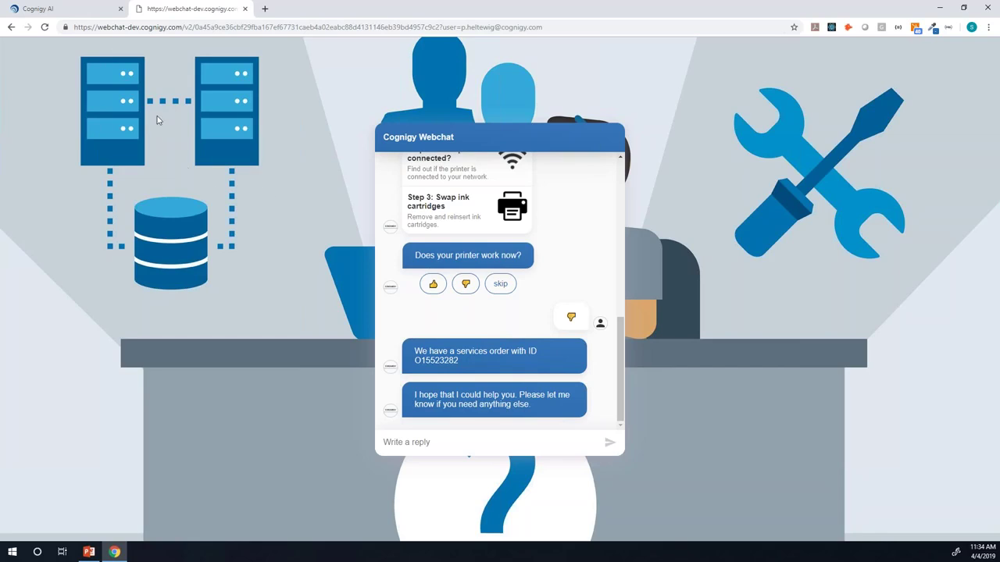
Step: Switch back to the Cognigy AI project and reopen NEW Process from the Processes sidebar
{"action": "left_click", "coordinate": [68, 11]}
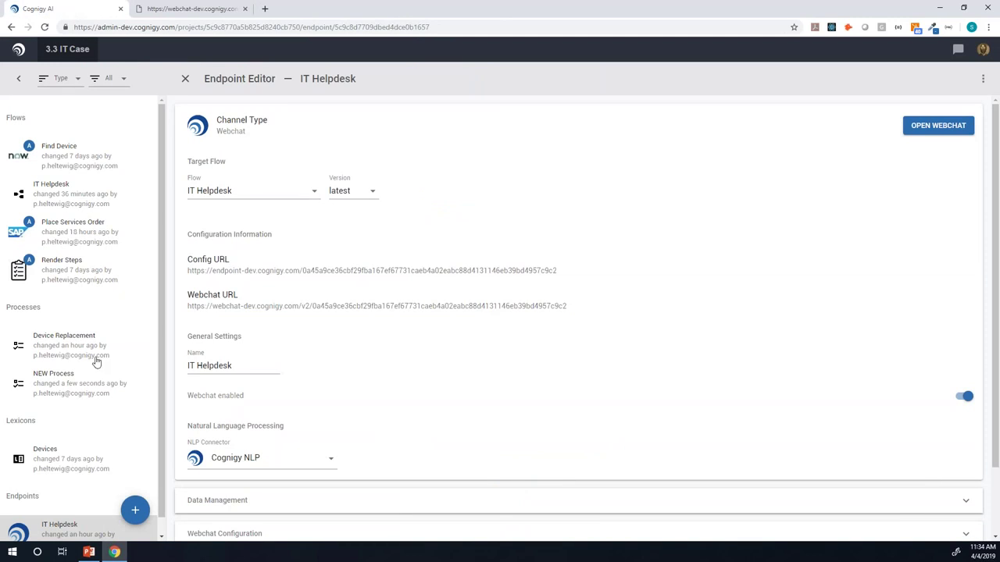
{"action": "left_click", "coordinate": [81, 381]}
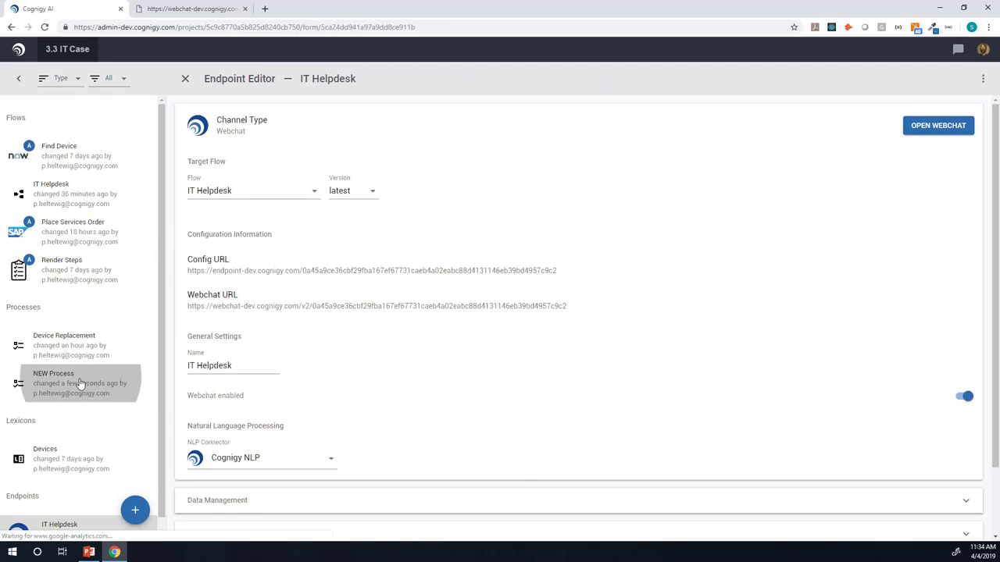
{"action": "scroll", "coordinate": [392, 320], "scroll_direction": "down", "scroll_amount": 1}
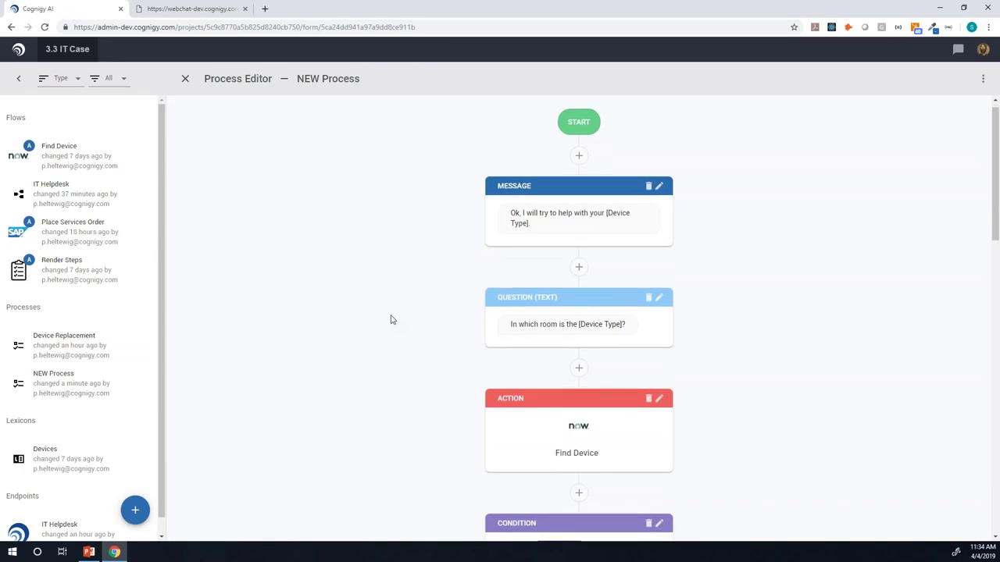
{"action": "scroll", "coordinate": [392, 319], "scroll_direction": "up", "scroll_amount": 1}
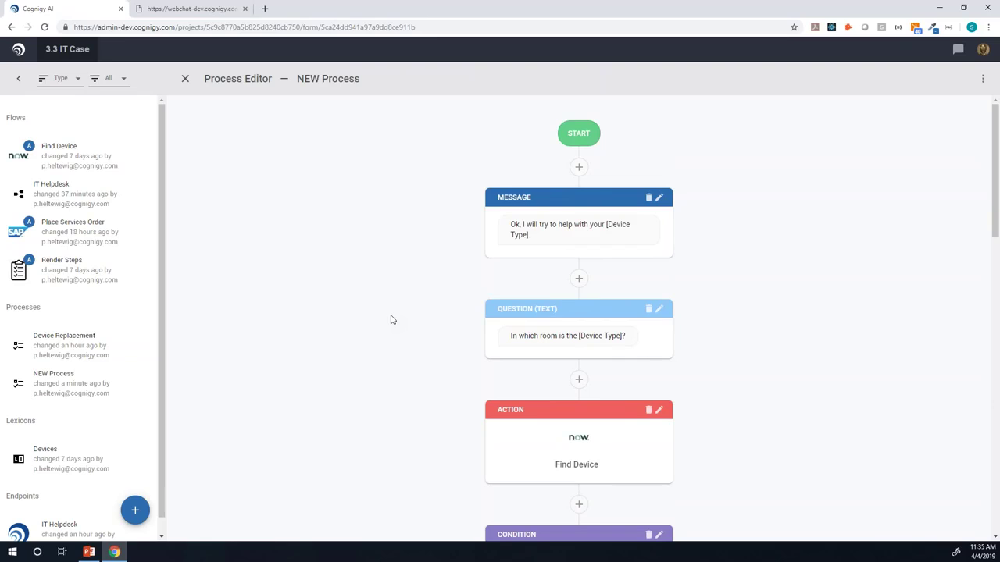
{"action": "scroll", "coordinate": [401, 303], "scroll_direction": "down", "scroll_amount": 1}
{"action": "scroll", "coordinate": [401, 303], "scroll_direction": "up", "scroll_amount": 1}
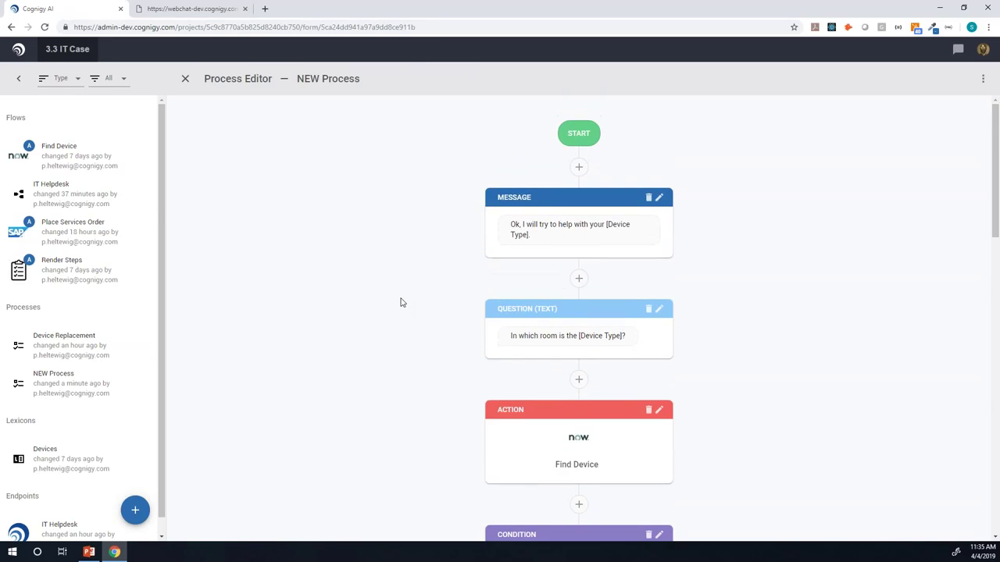